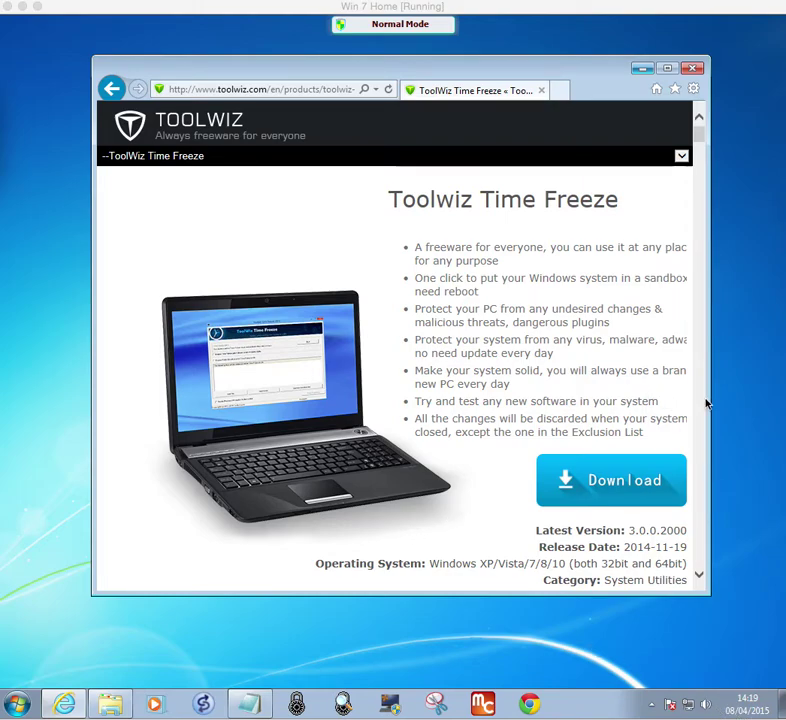
# Step: Minimize Internet Explorer and bring up the Downloads folder holding the TimeFreeze installers
pyautogui.scroll(-5, 698, 410)
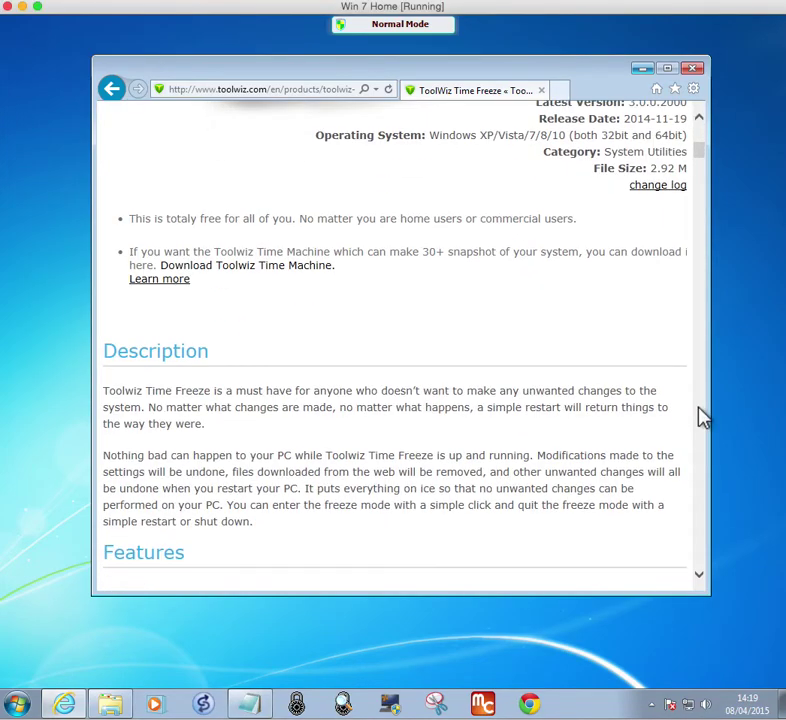
pyautogui.scroll(3, 705, 160)
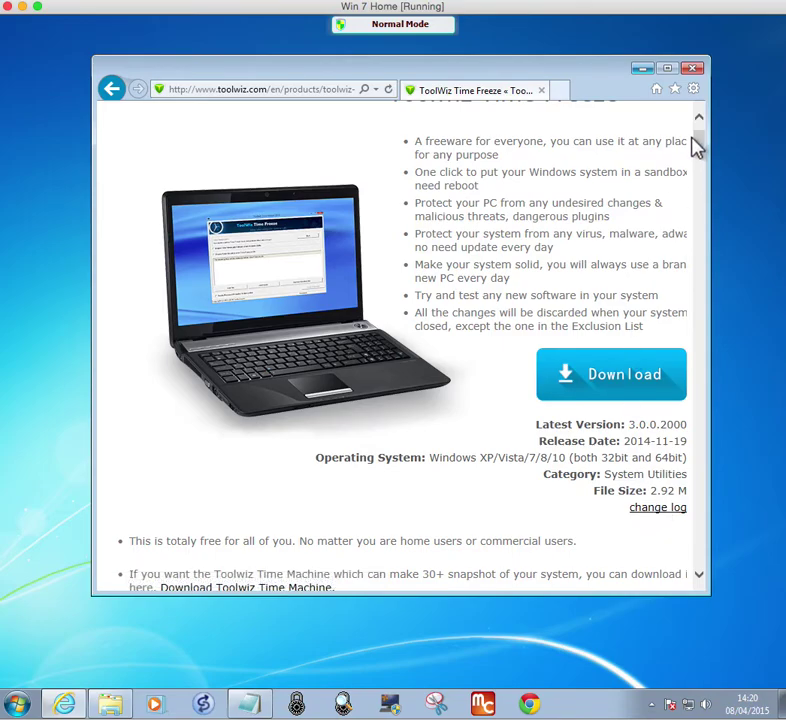
pyautogui.moveTo(702, 147); pyautogui.dragTo(693, 330)
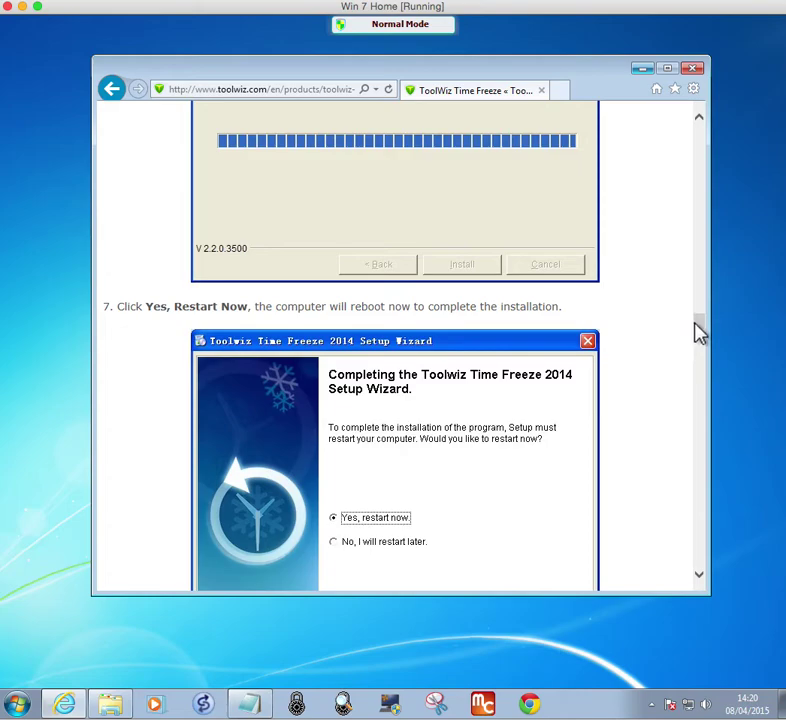
pyautogui.moveTo(696, 325); pyautogui.dragTo(698, 350)
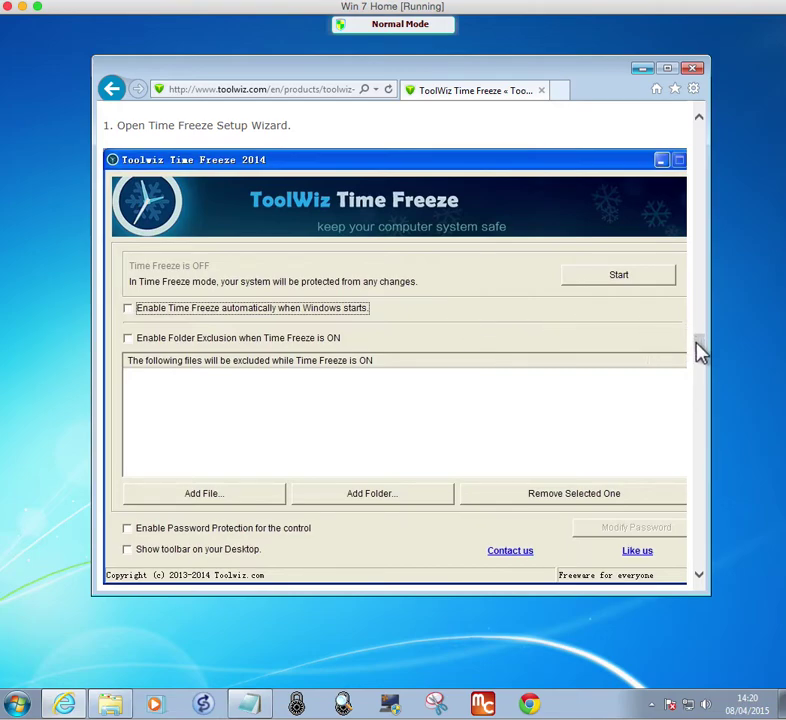
pyautogui.moveTo(700, 352); pyautogui.dragTo(700, 366)
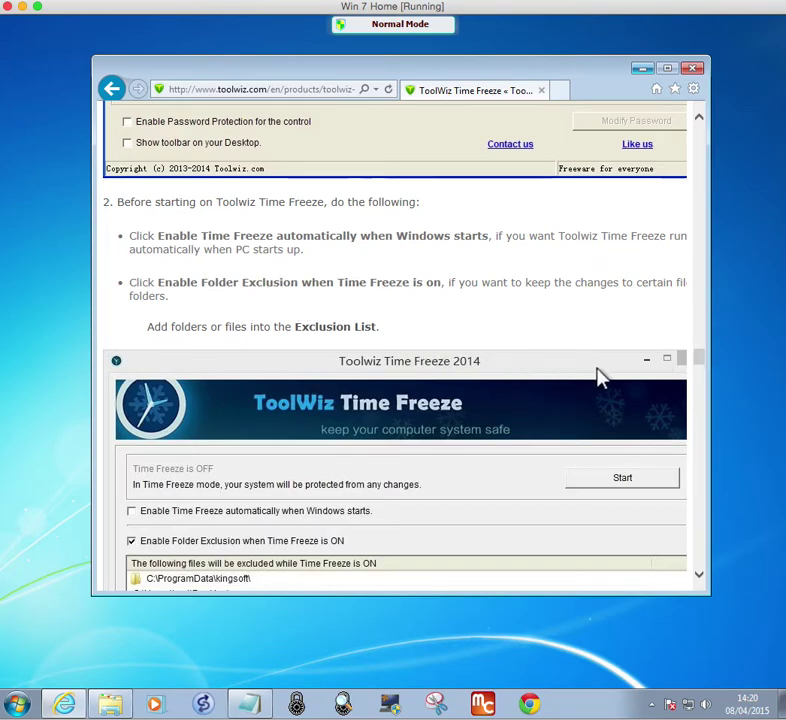
pyautogui.moveTo(700, 372); pyautogui.dragTo(700, 396)
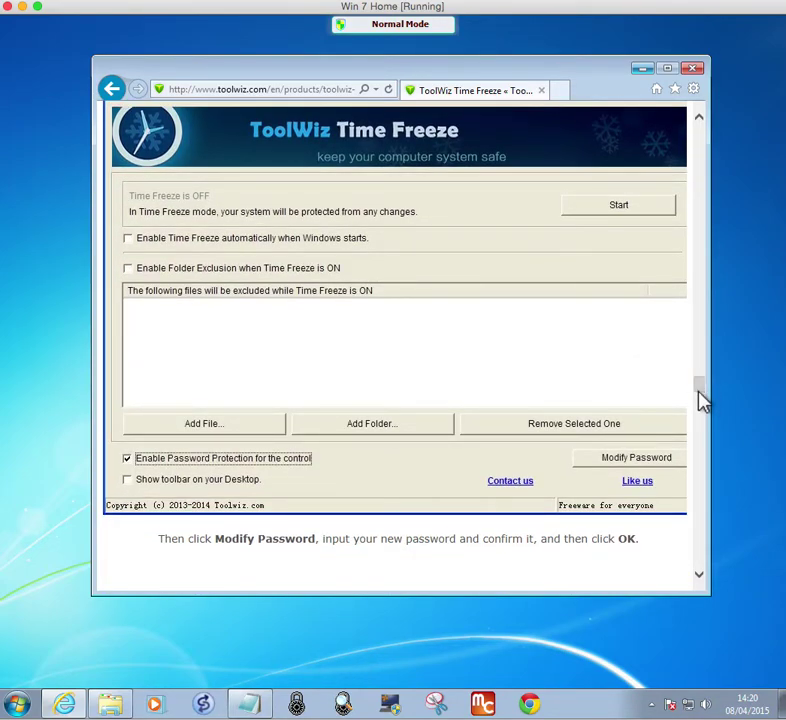
pyautogui.click(639, 70)
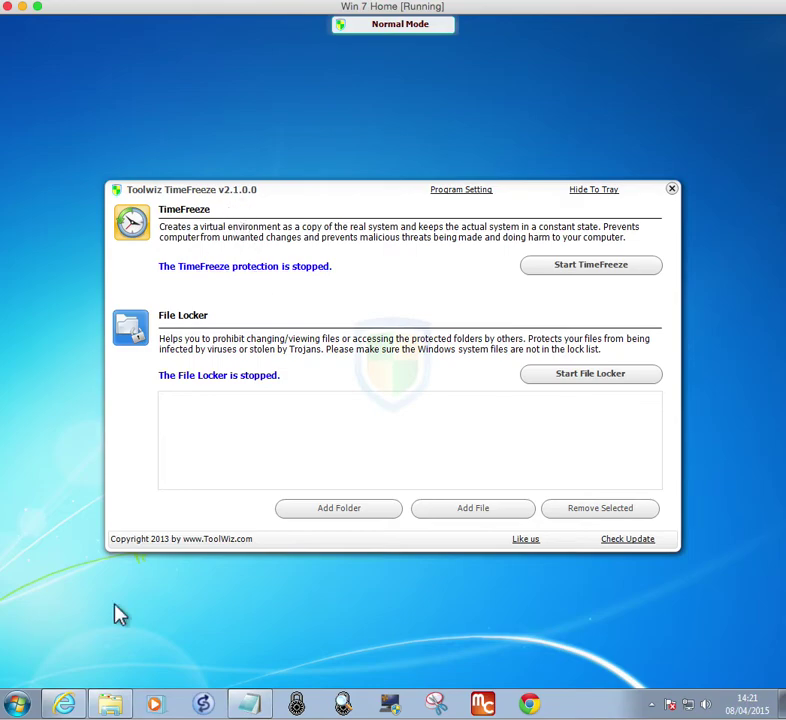
pyautogui.click(108, 705)
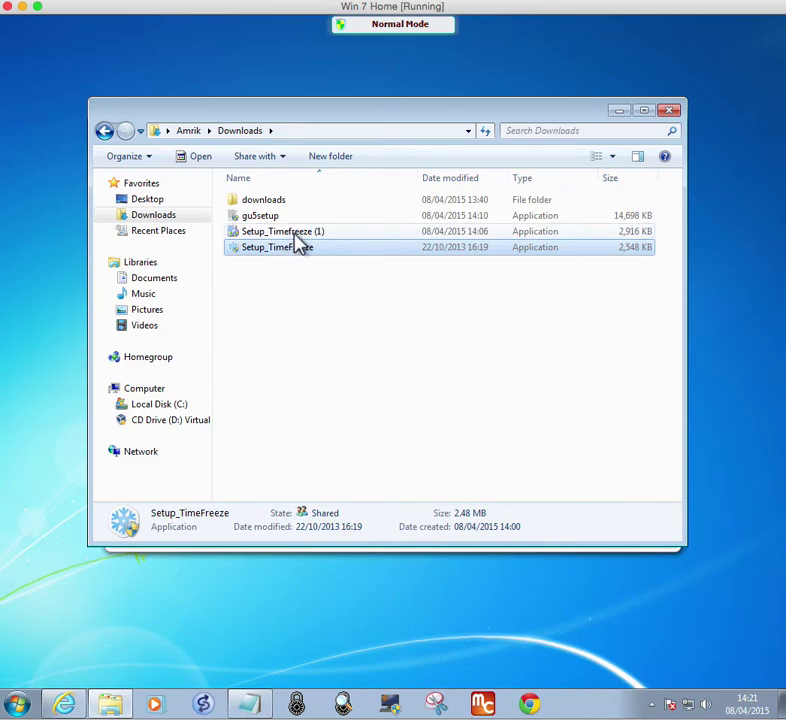
# Step: Deselect the files and minimize Downloads, revealing TimeFreeze with protection stopped
pyautogui.click(316, 284)
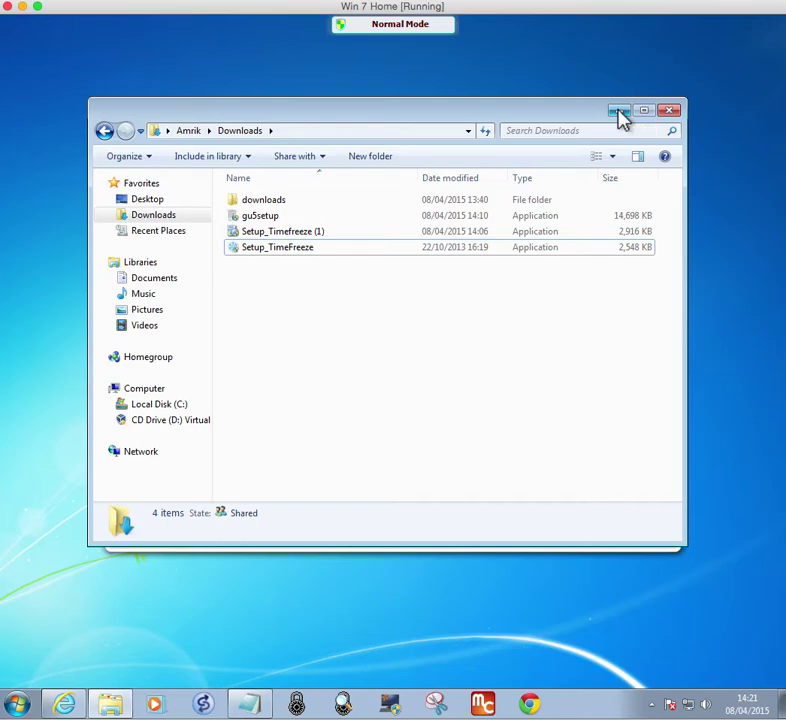
pyautogui.click(618, 112)
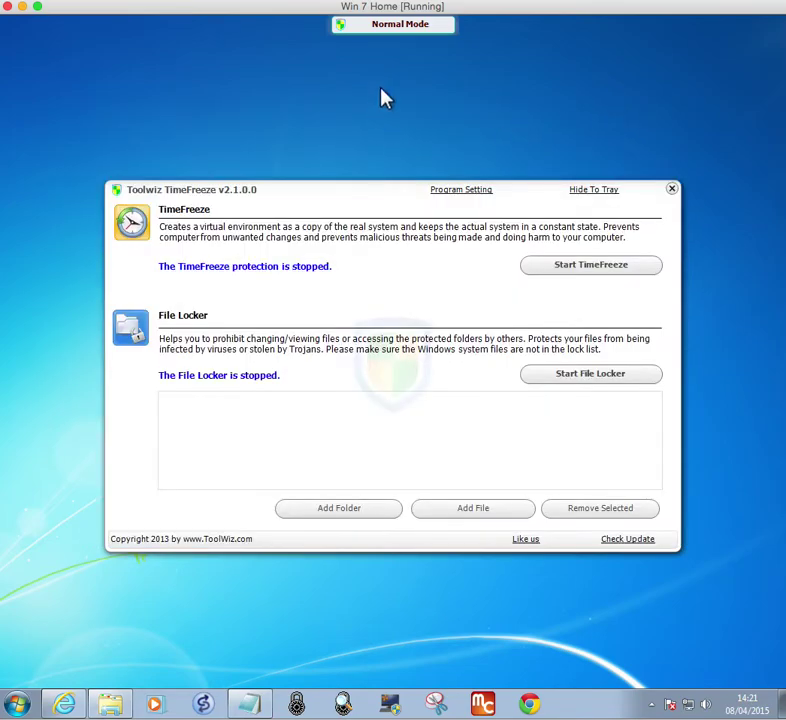
pyautogui.click(598, 189)
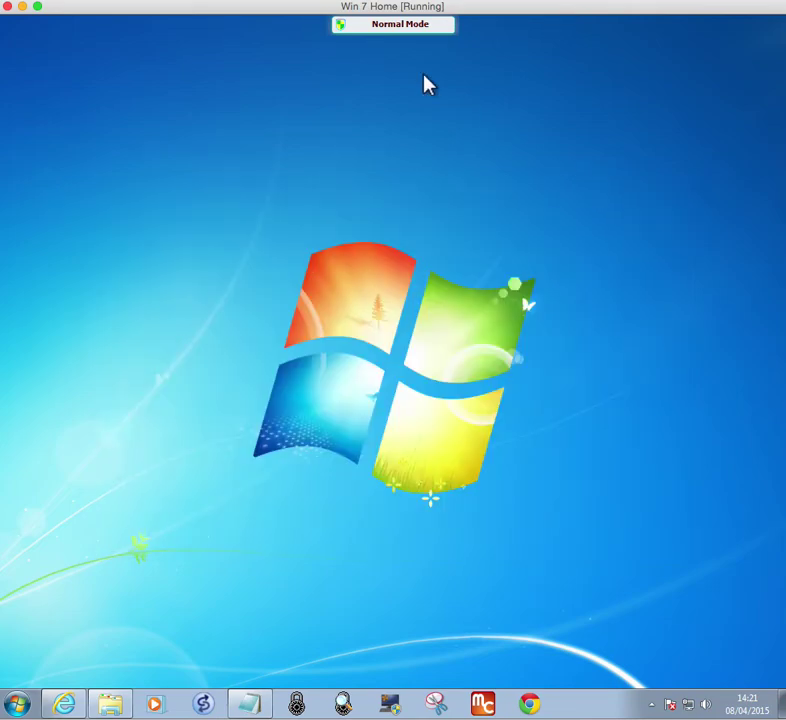
pyautogui.click(365, 31)
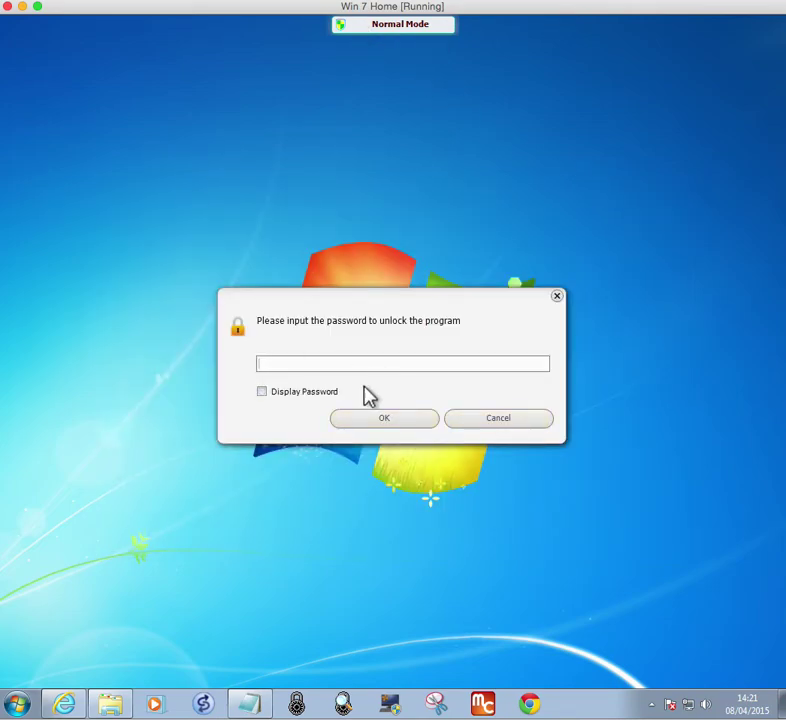
pyautogui.click(298, 366)
pyautogui.click(383, 416)
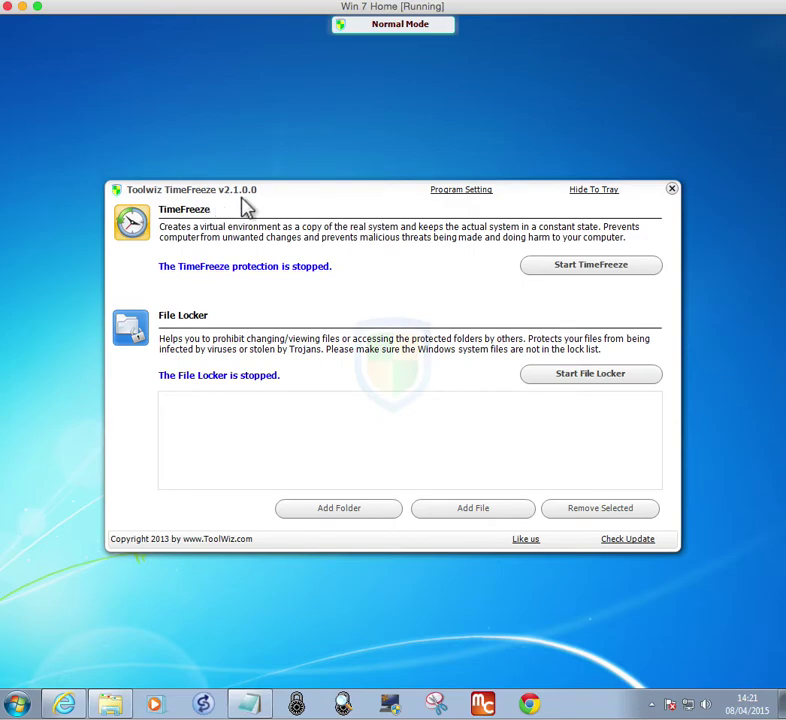
pyautogui.click(473, 195)
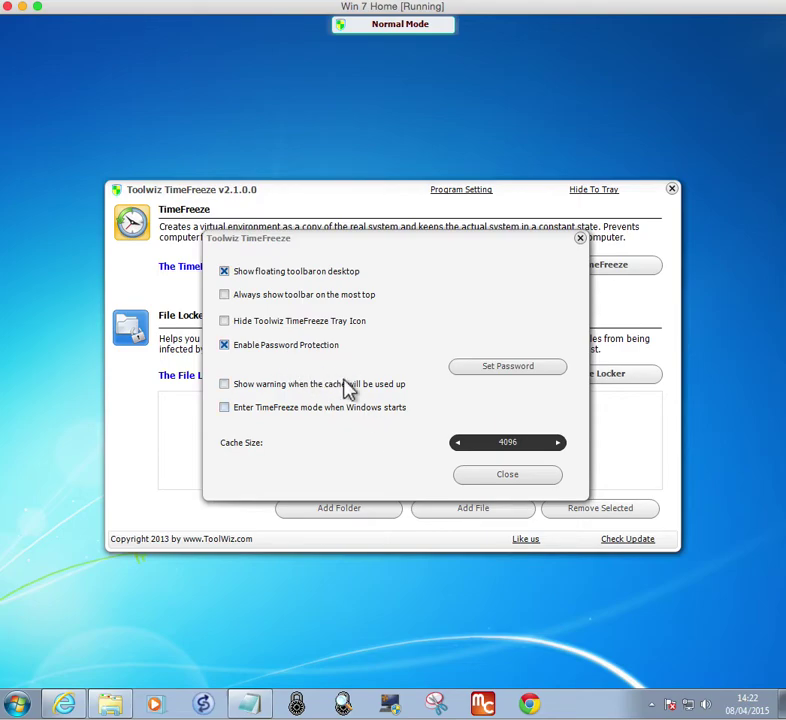
pyautogui.click(501, 480)
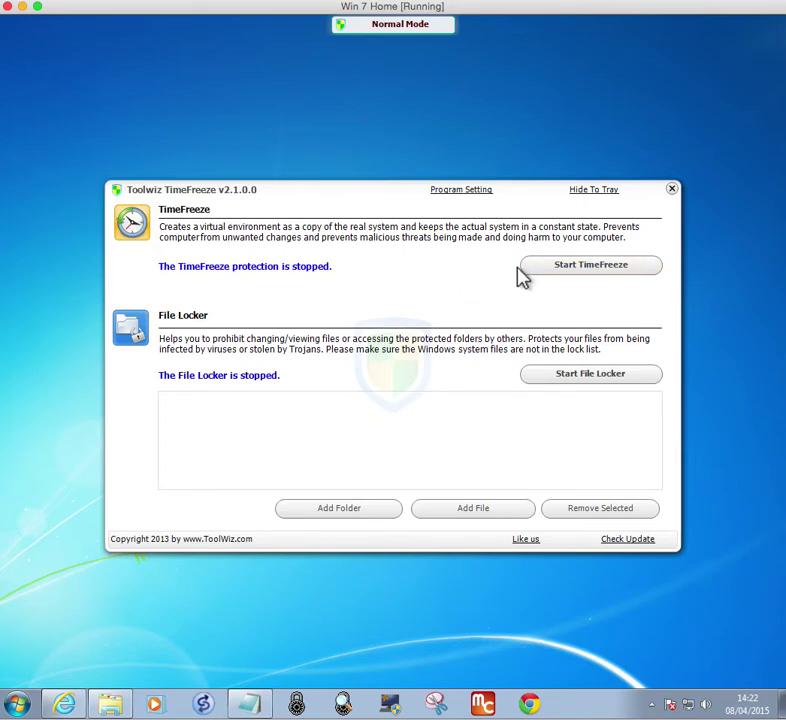
# Step: Start TimeFreeze protection in Frozen Mode and send the program window to the tray
pyautogui.click(652, 704)
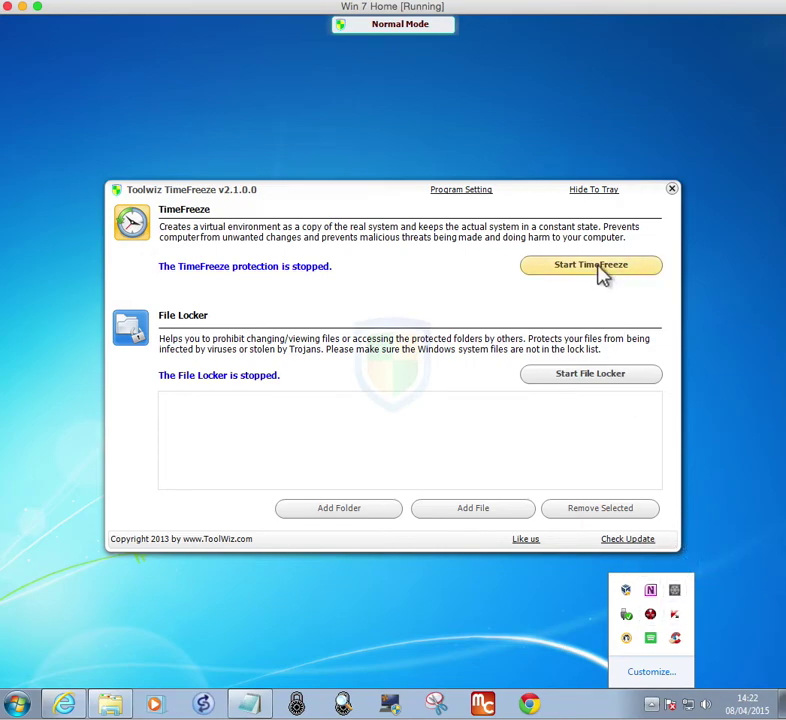
pyautogui.click(517, 284)
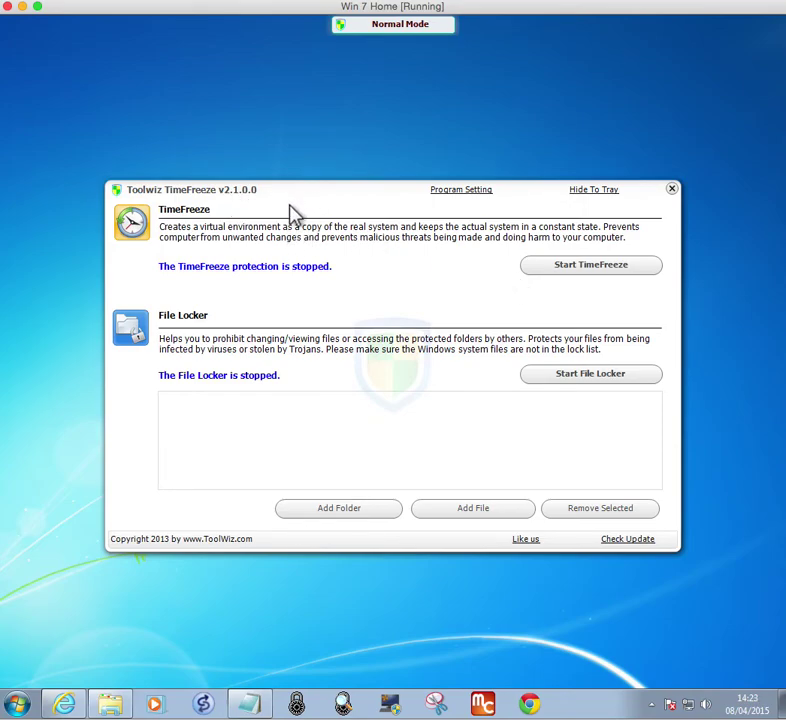
pyautogui.click(562, 275)
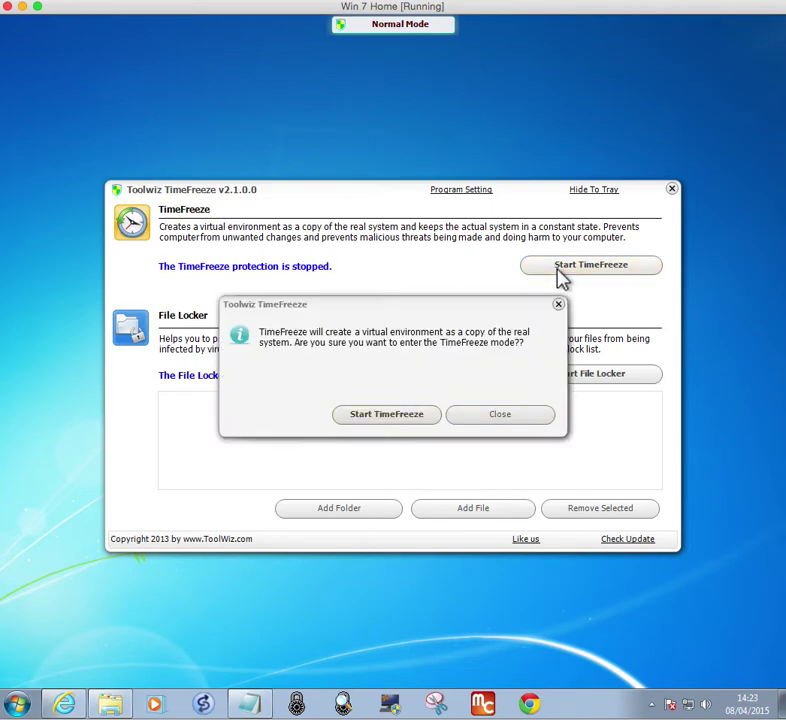
pyautogui.click(383, 416)
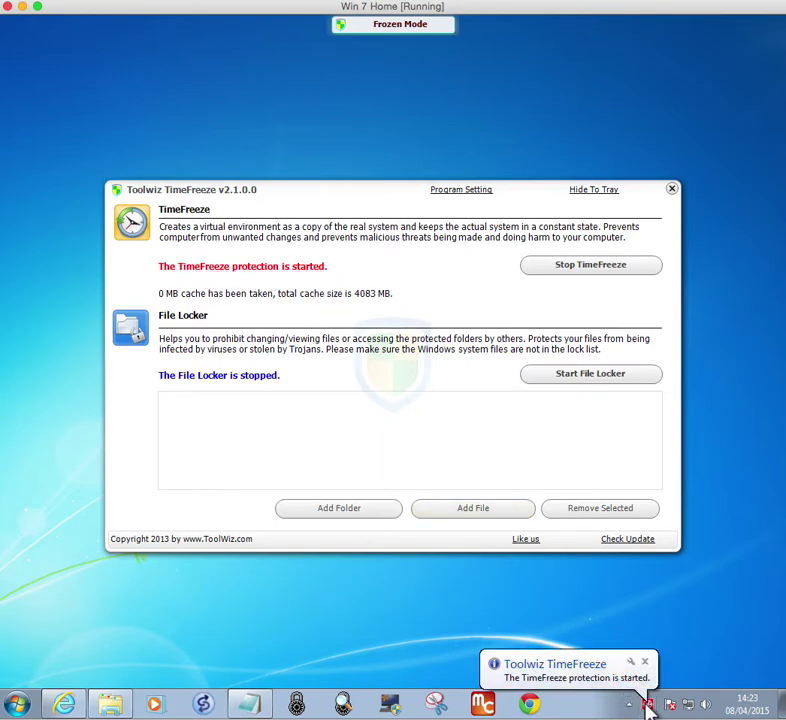
pyautogui.moveTo(648, 706)
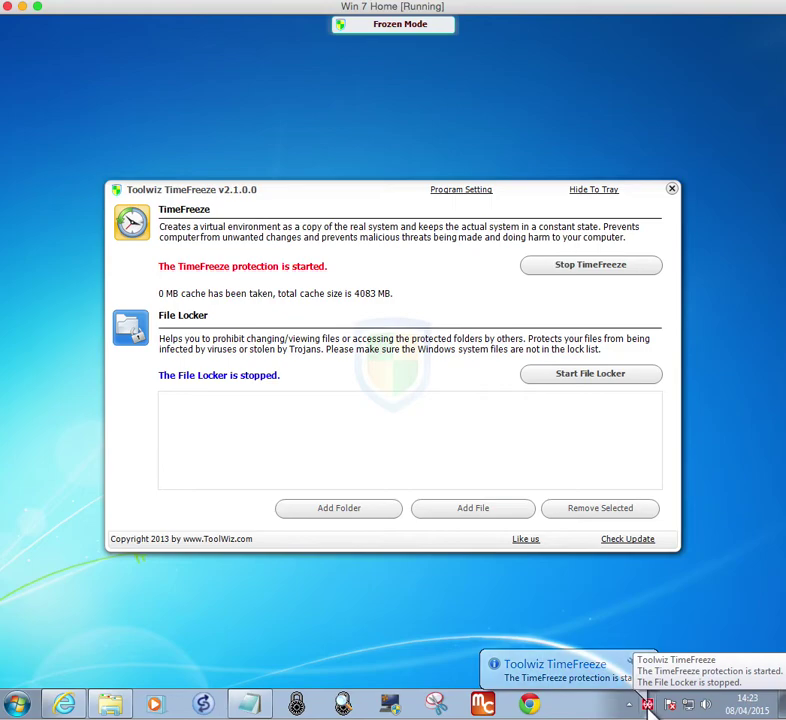
pyautogui.click(596, 192)
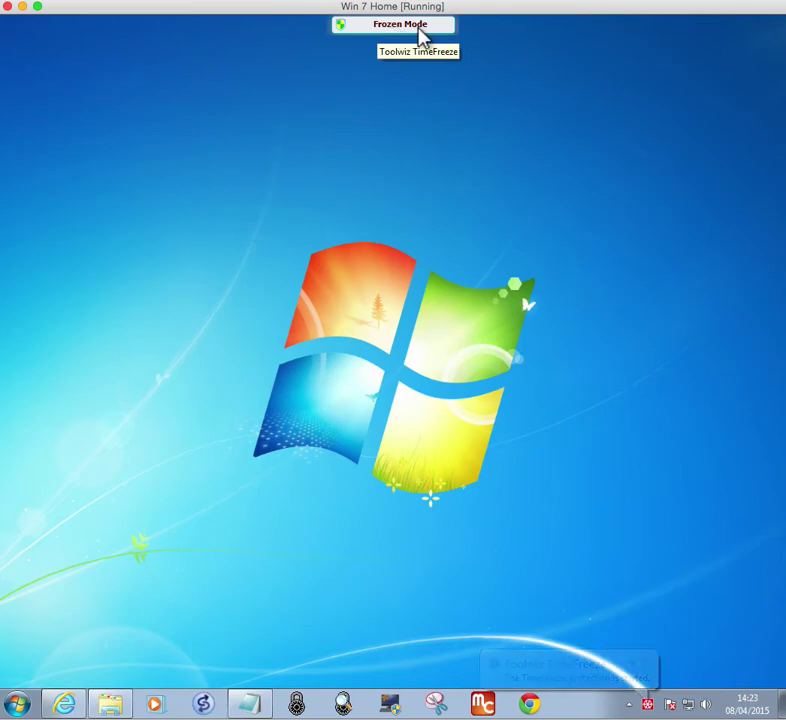
# Step: Run gu5setup from Downloads and approve the User Account Control prompt
pyautogui.click(117, 706)
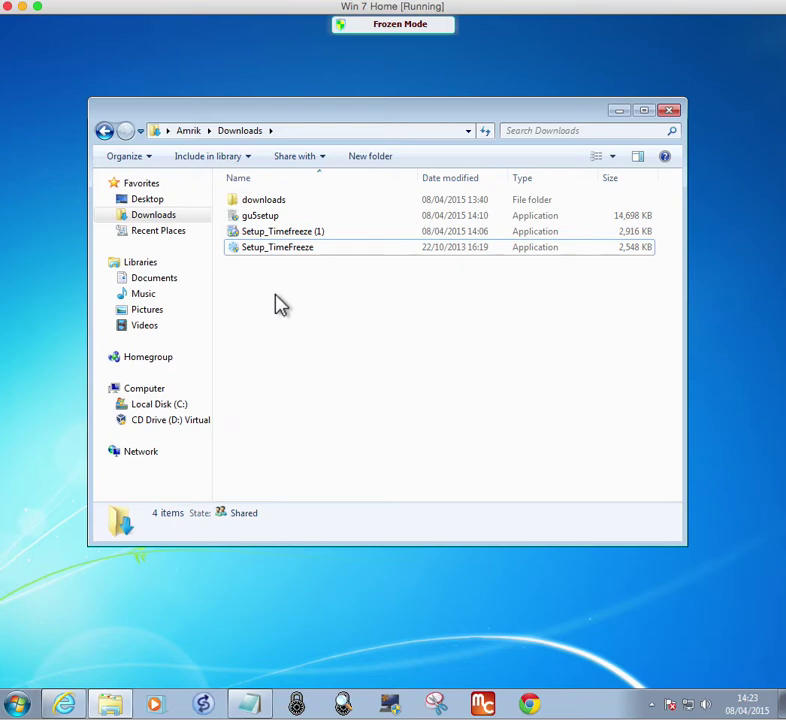
pyautogui.doubleClick(258, 220)
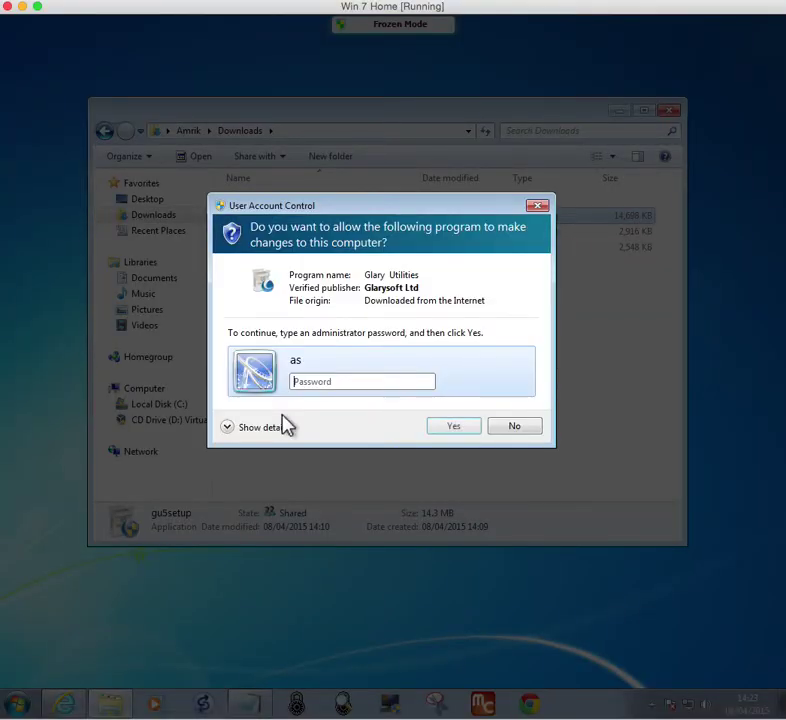
pyautogui.click(458, 427)
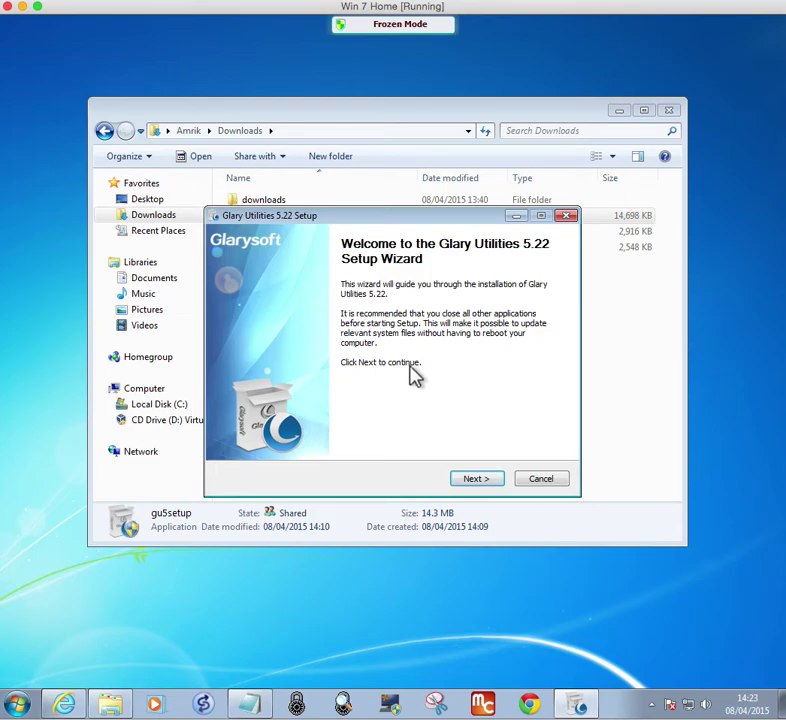
# Step: Install Glary Utilities 5.22 to the default location, opting out of Customer Experience and release notes
pyautogui.click(620, 111)
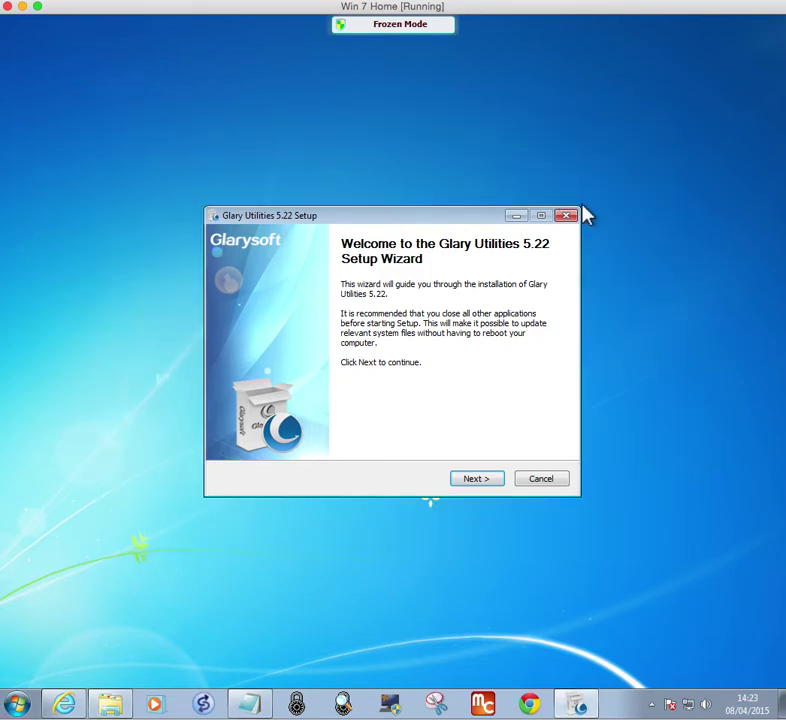
pyautogui.click(478, 481)
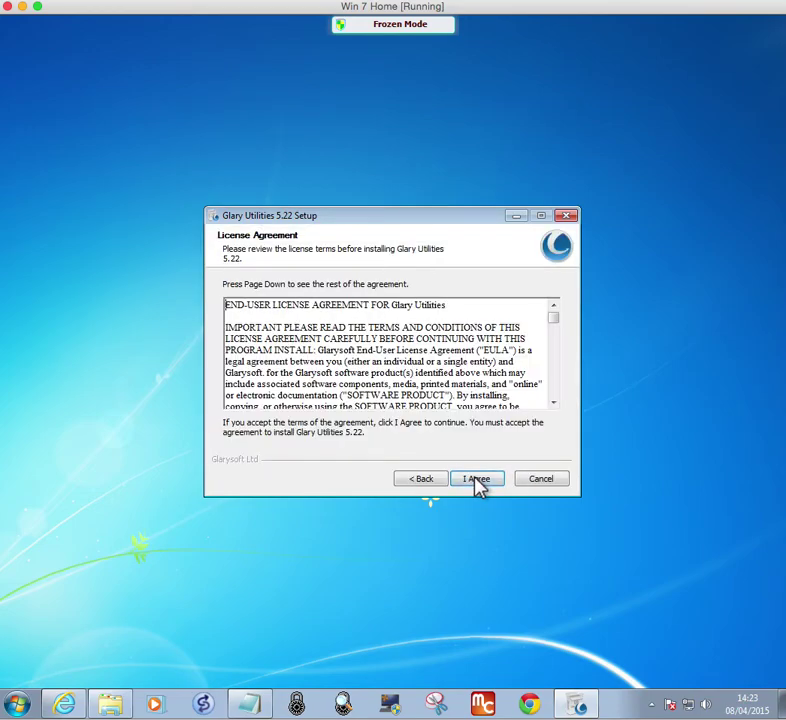
pyautogui.click(478, 481)
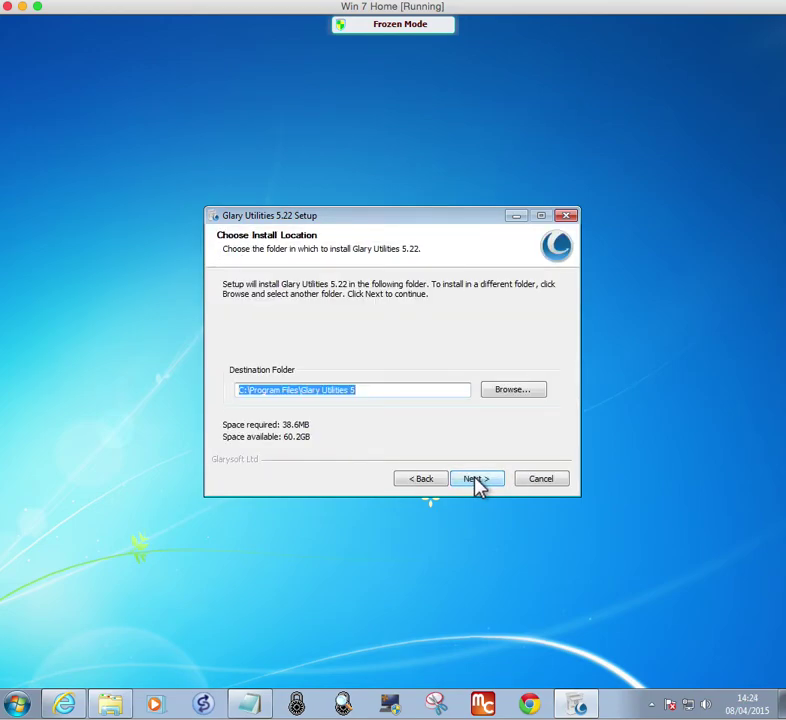
pyautogui.click(478, 481)
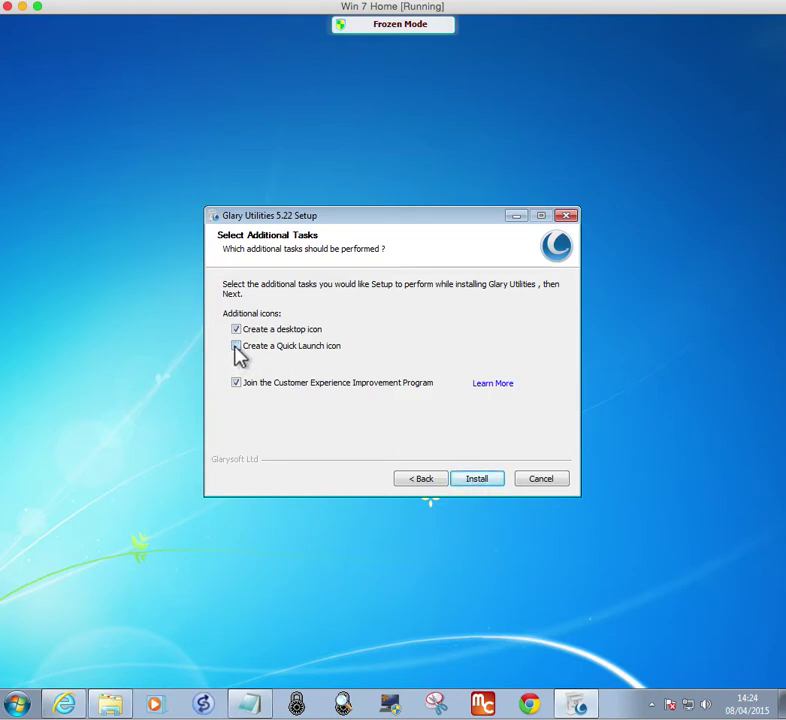
pyautogui.click(237, 384)
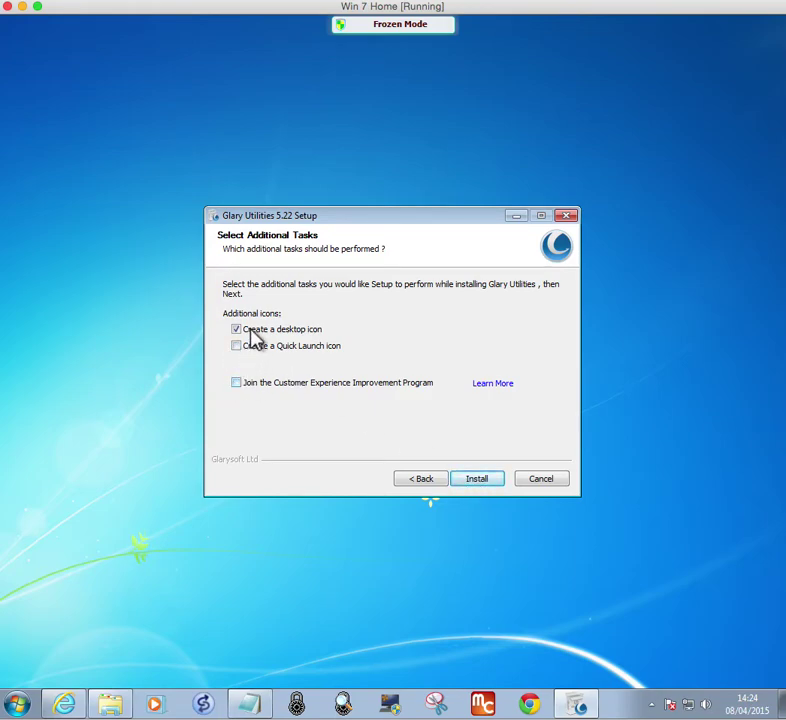
pyautogui.click(478, 479)
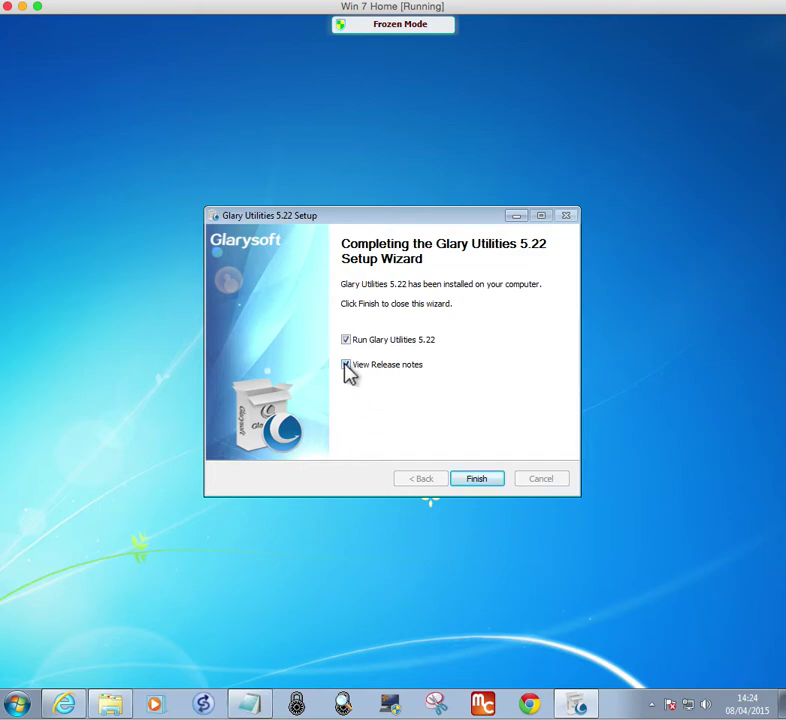
pyautogui.click(345, 365)
# Step: Launch Glary Utilities, view 1-Click Maintenance and Advanced Tools, then close it
pyautogui.click(476, 479)
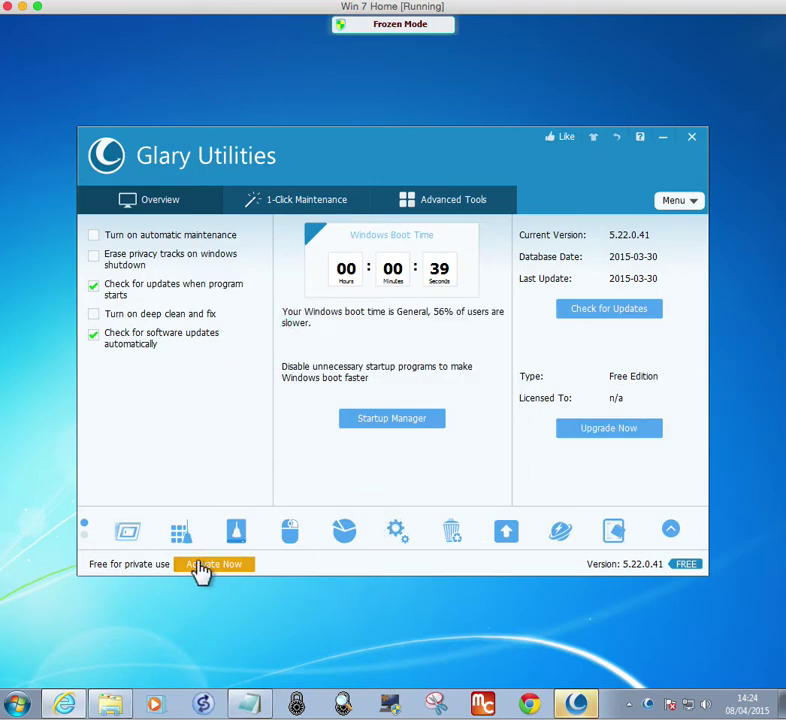
pyautogui.click(330, 205)
pyautogui.click(455, 208)
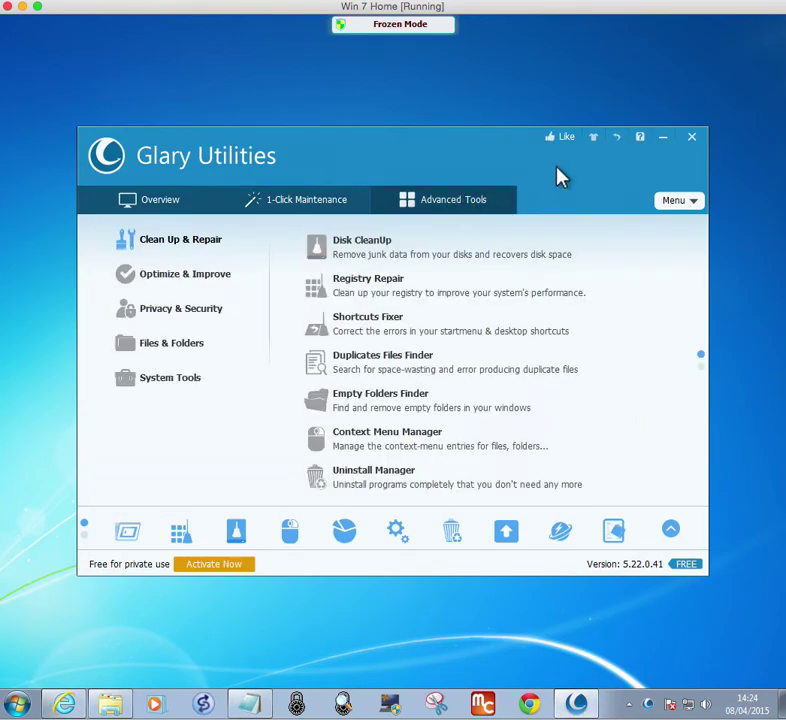
pyautogui.click(691, 137)
pyautogui.click(20, 704)
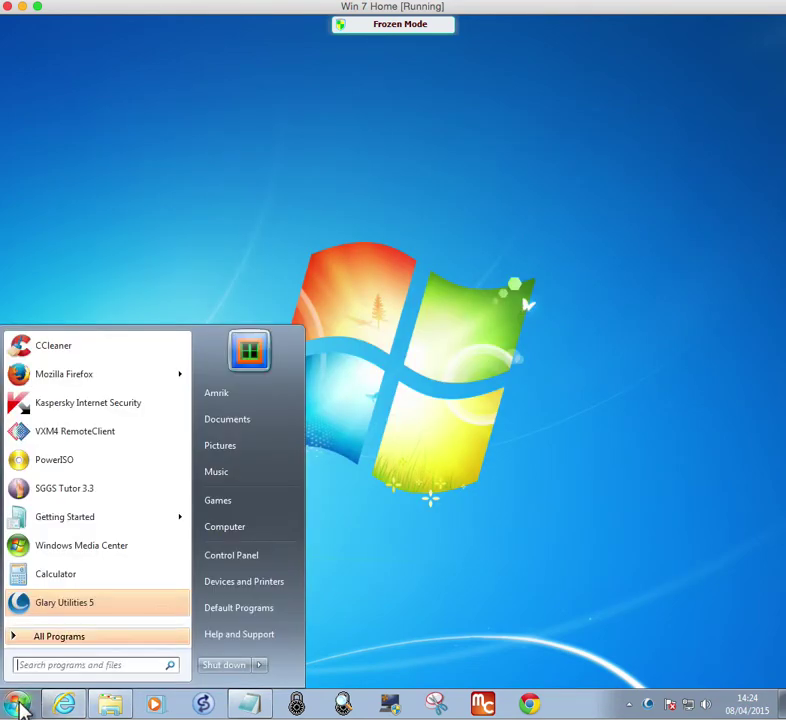
pyautogui.click(230, 568)
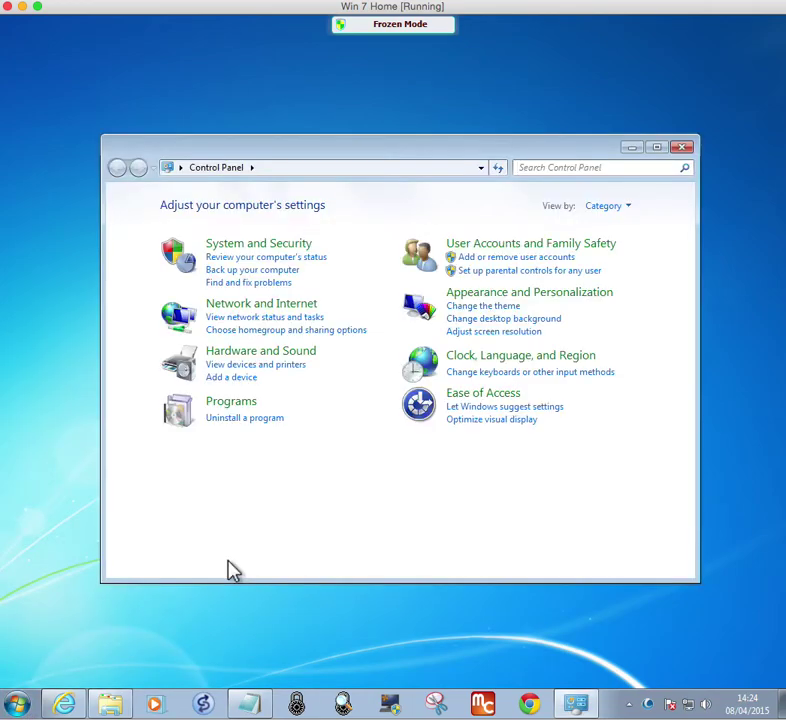
pyautogui.click(17, 700)
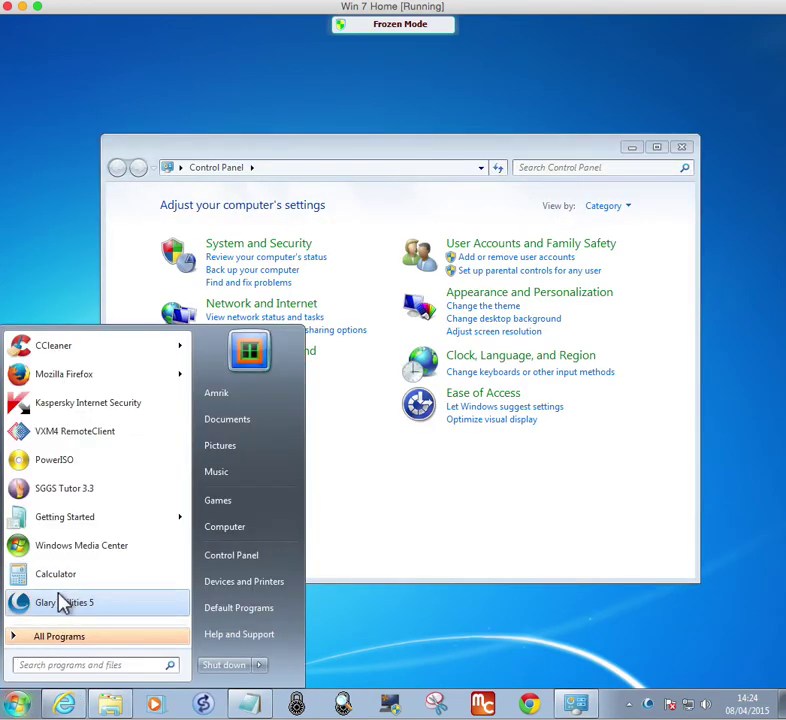
pyautogui.click(365, 575)
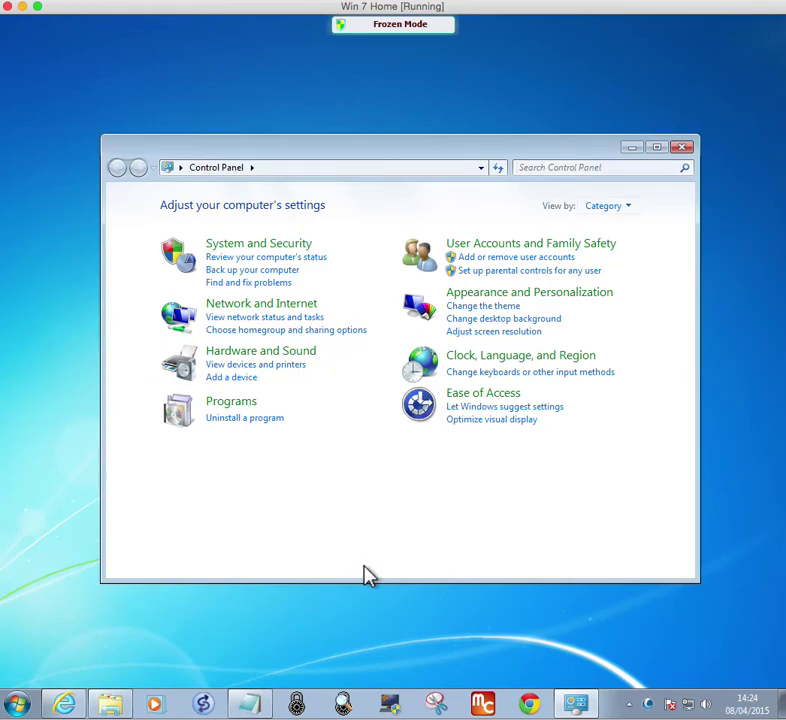
pyautogui.click(228, 402)
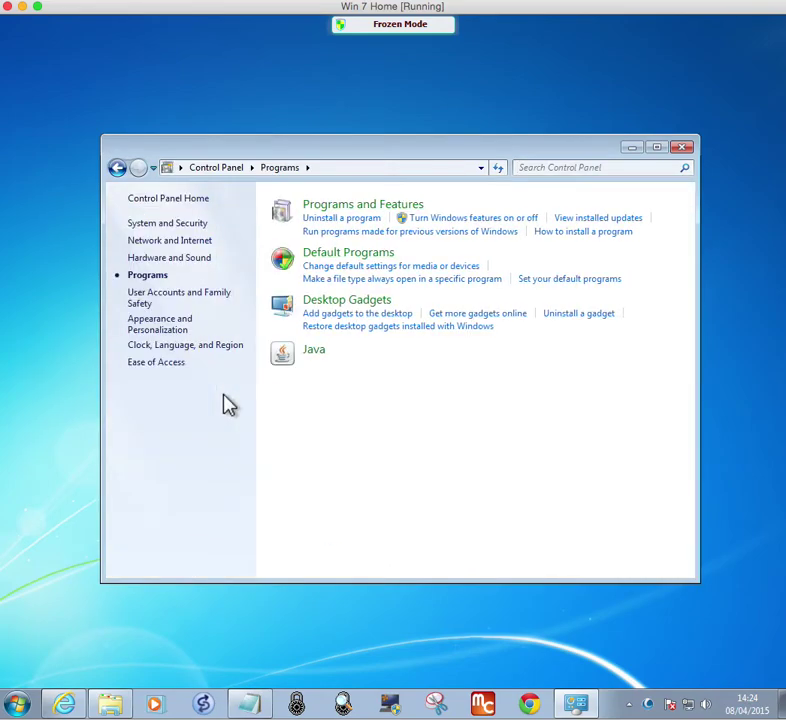
pyautogui.click(367, 205)
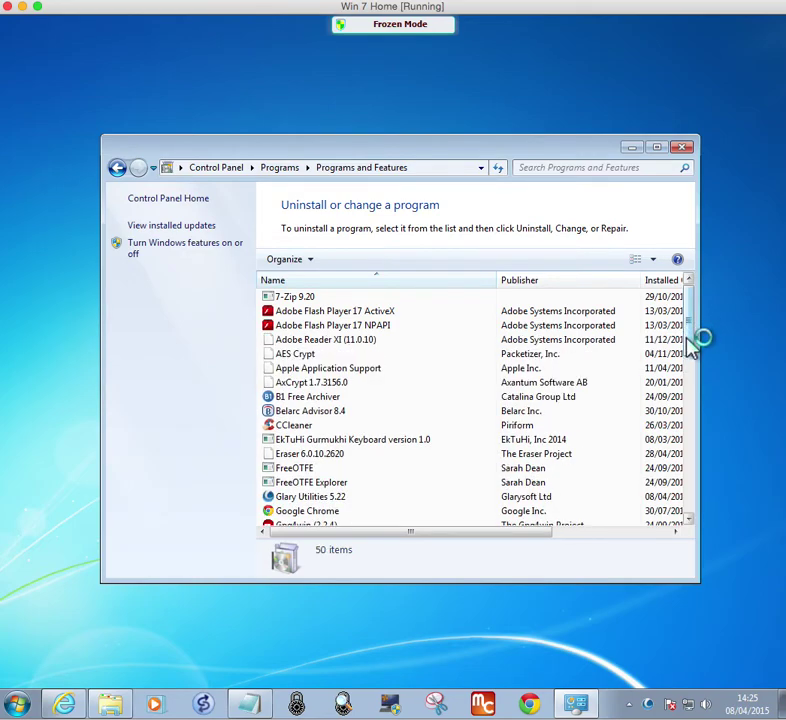
pyautogui.moveTo(689, 346); pyautogui.dragTo(688, 365)
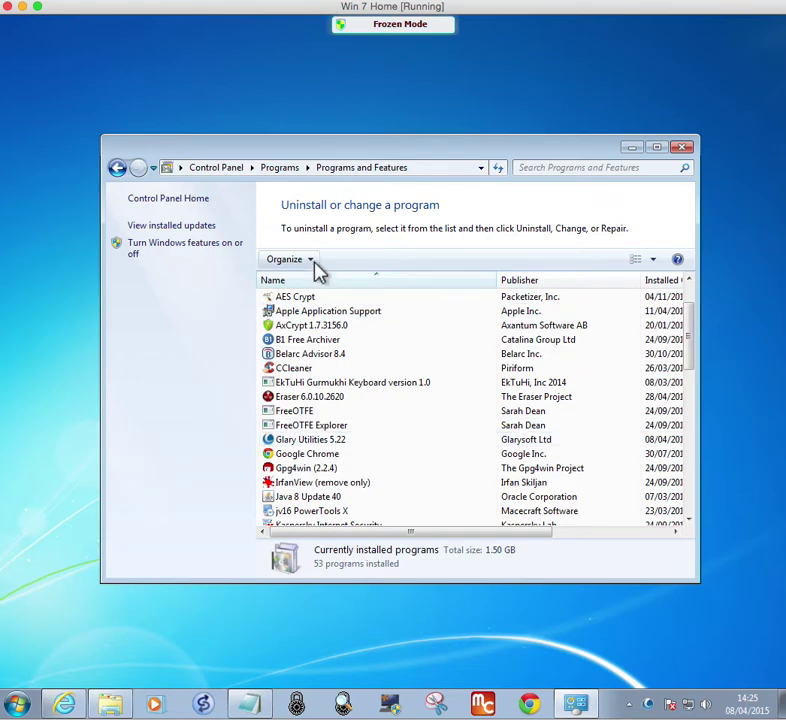
pyautogui.click(303, 443)
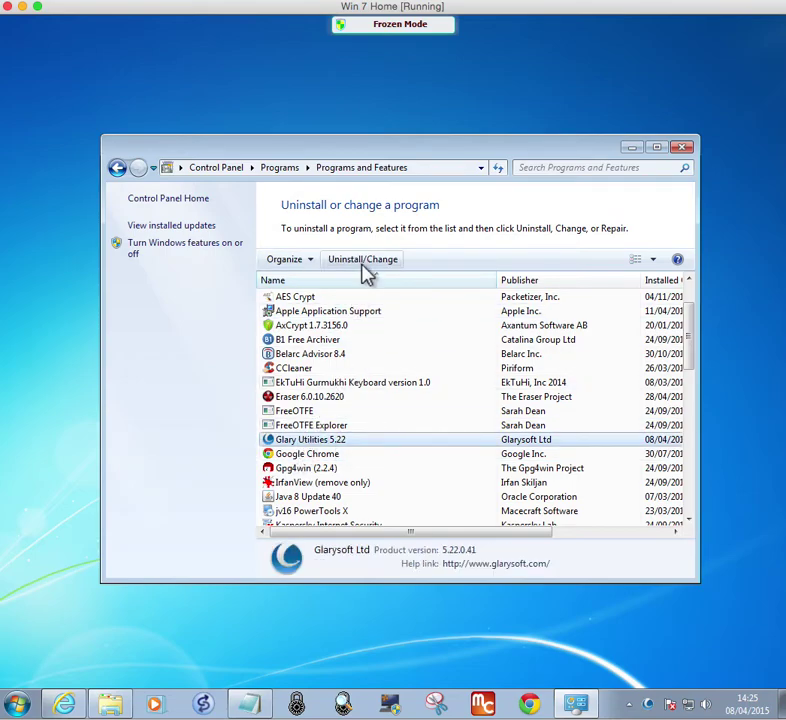
pyautogui.click(682, 147)
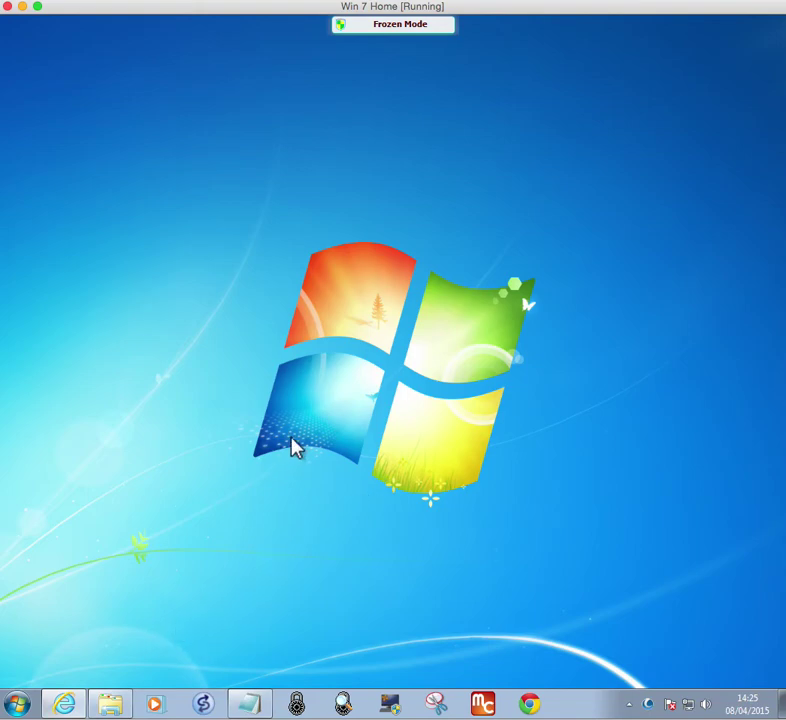
# Step: Unlock TimeFreeze with its password and choose turning off protection while dropping all changes
pyautogui.click(381, 30)
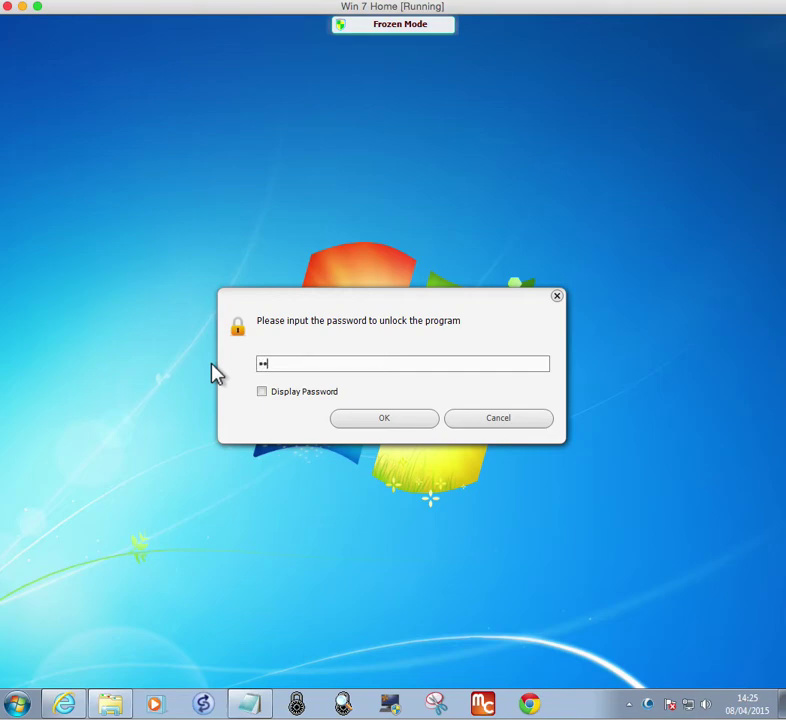
pyautogui.click(387, 420)
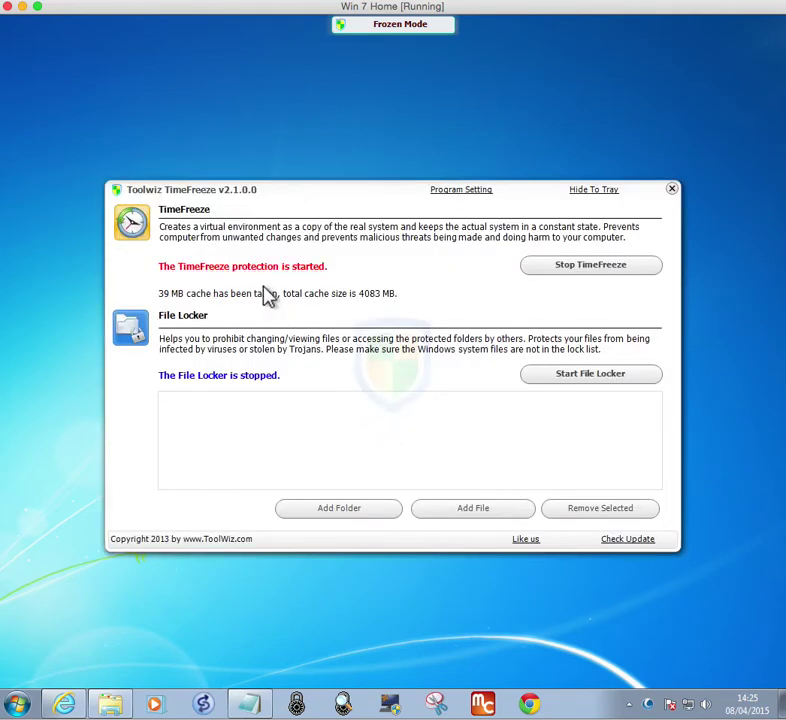
pyautogui.click(581, 281)
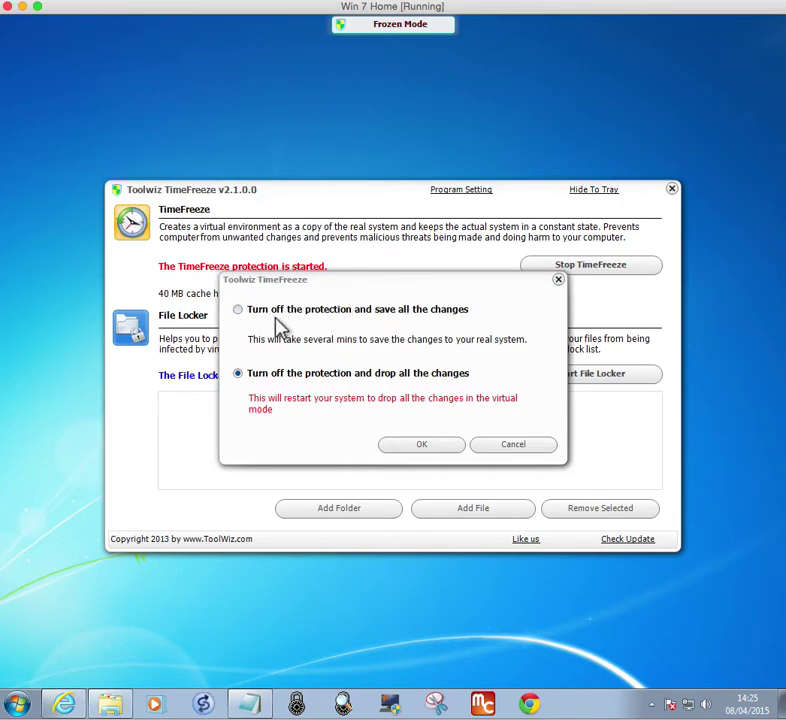
pyautogui.click(238, 311)
# Step: Confirm dropping the changes and force Windows to restart despite the open programs
pyautogui.click(411, 443)
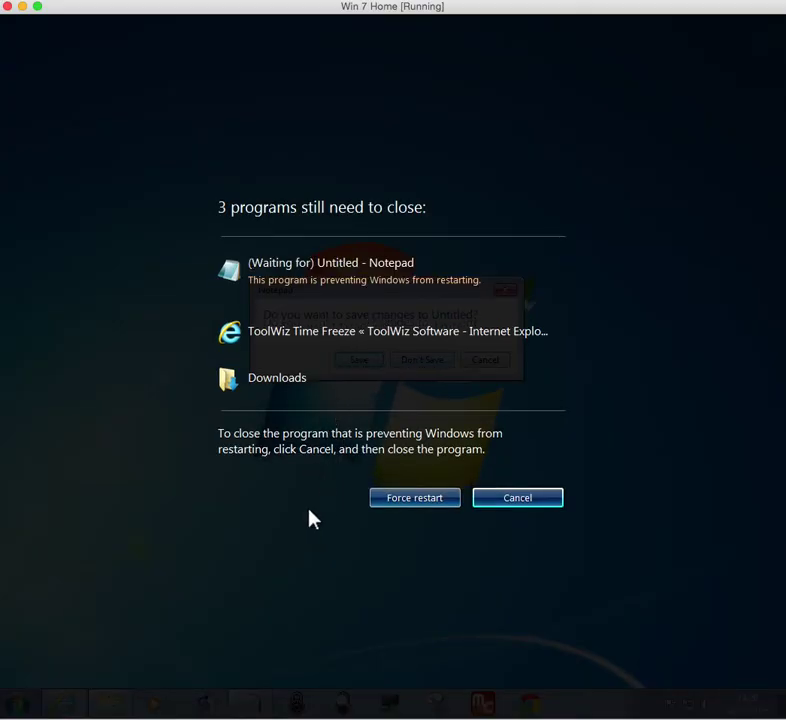
pyautogui.click(426, 498)
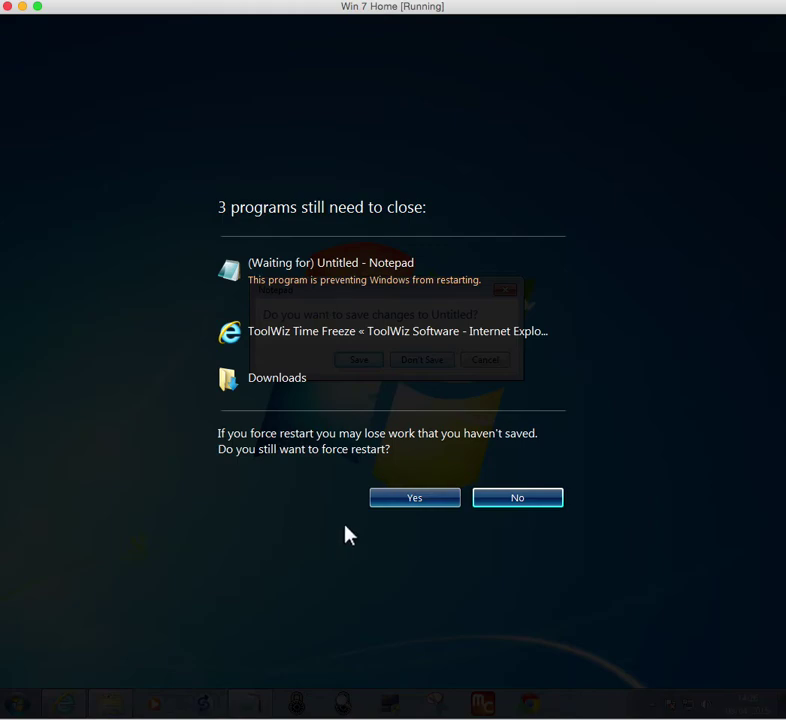
pyautogui.click(410, 500)
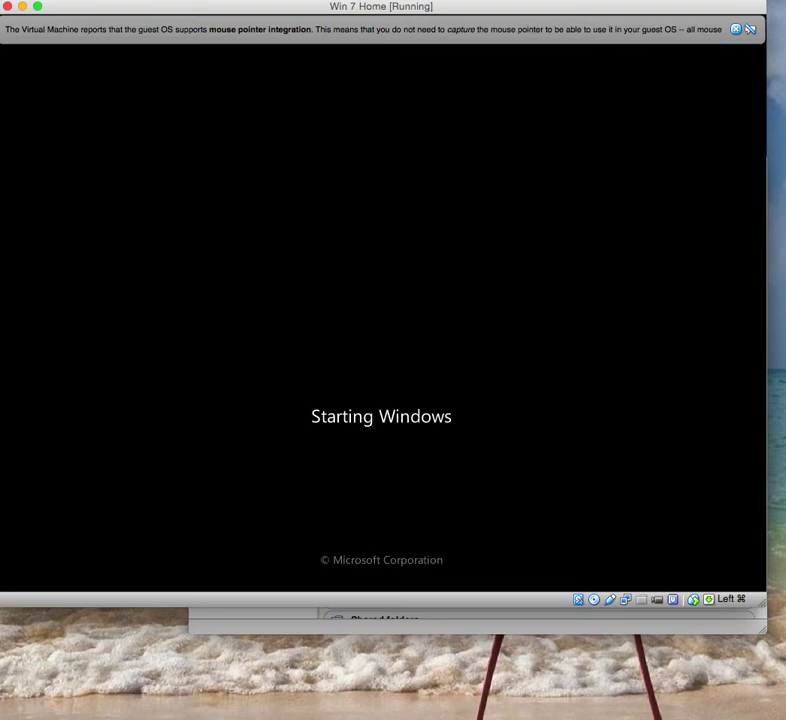
# Step: Dismiss the VM notice and sign back into the user account with its password
pyautogui.click(736, 29)
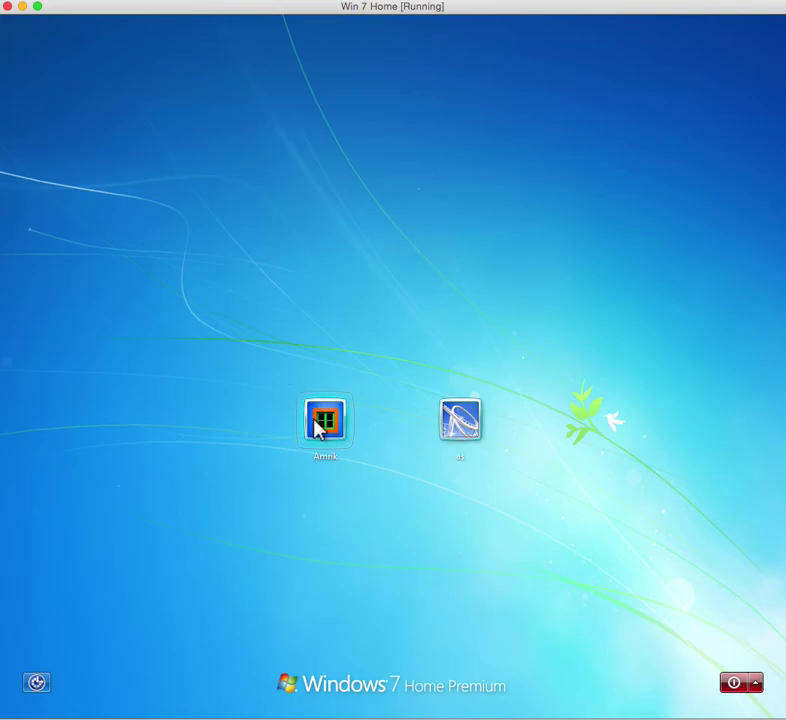
pyautogui.click(318, 425)
pyautogui.write('••')
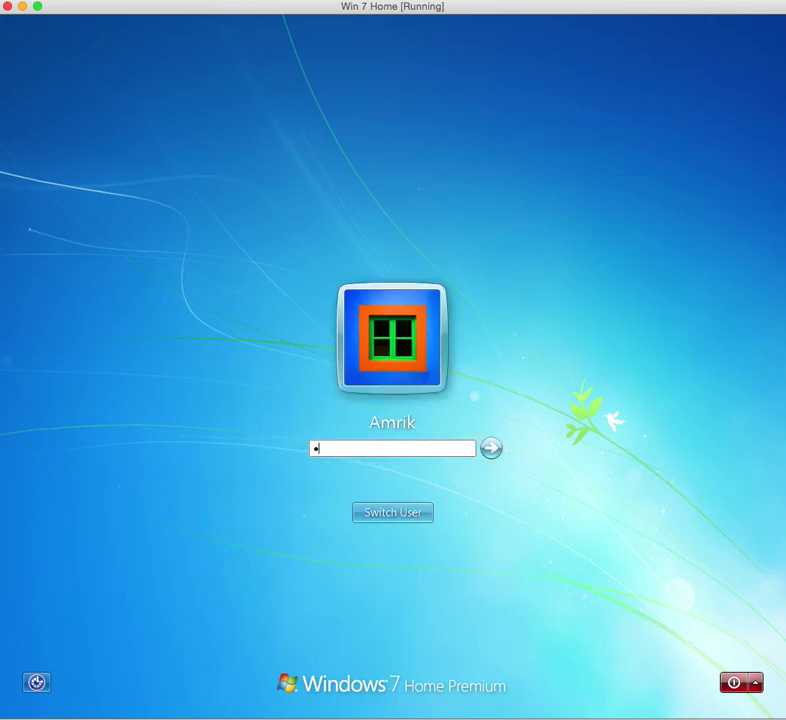
pyautogui.write('•••••')
pyautogui.press('Return')
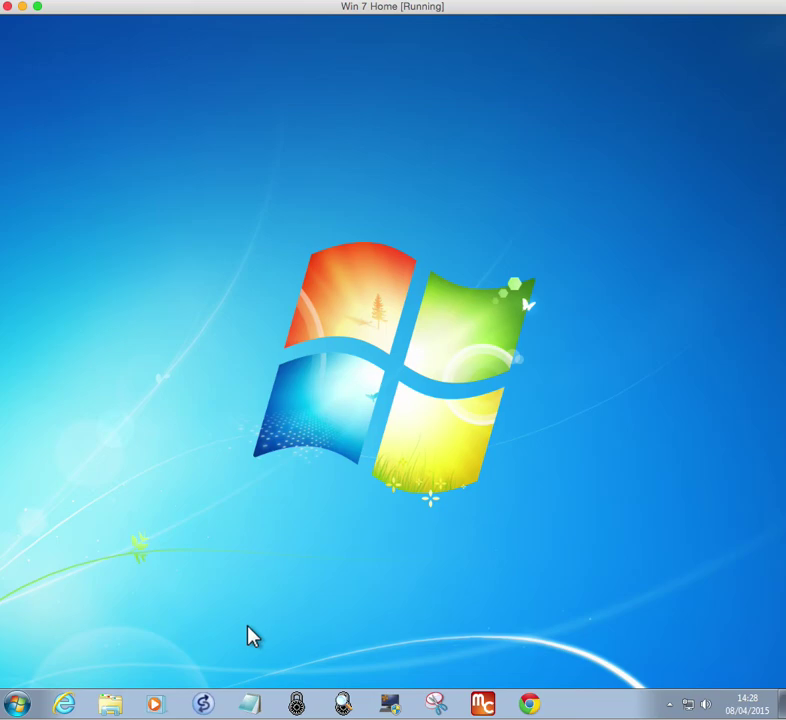
pyautogui.click(20, 706)
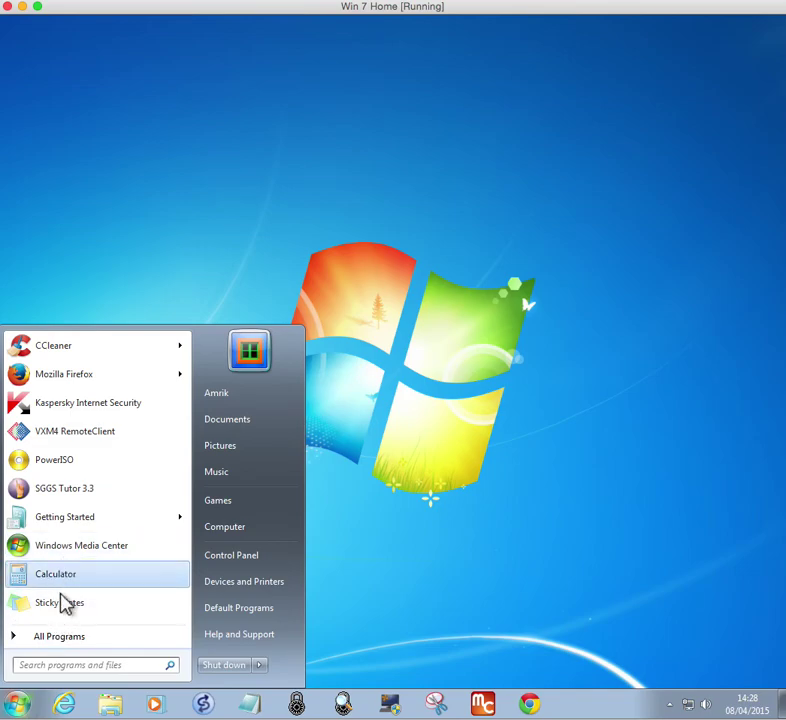
pyautogui.click(378, 547)
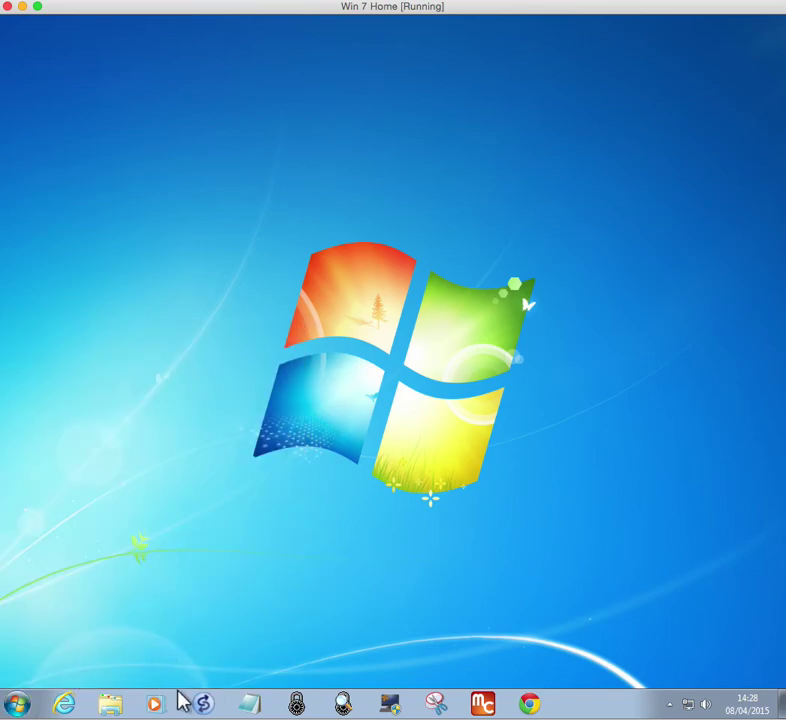
pyautogui.click(20, 706)
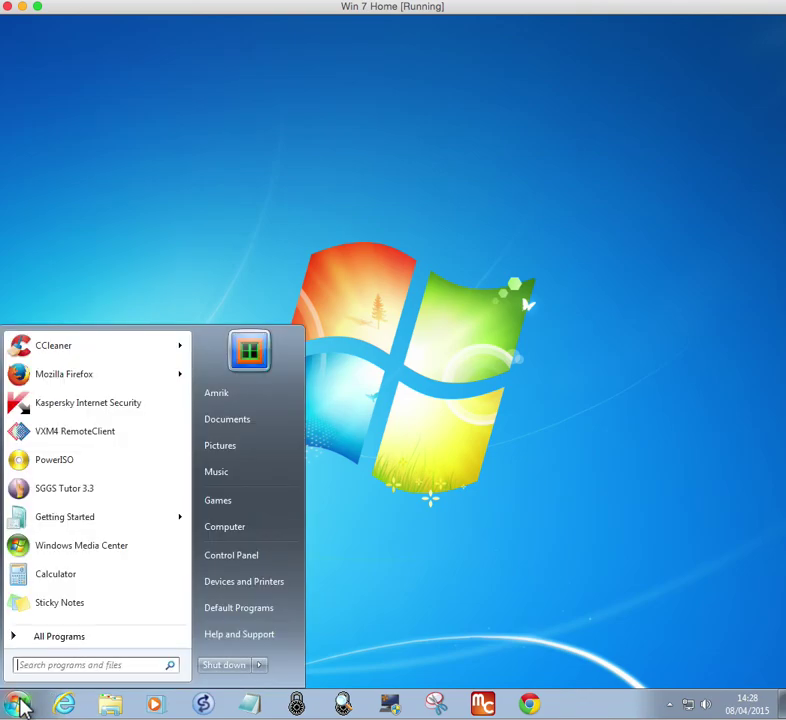
pyautogui.click(240, 566)
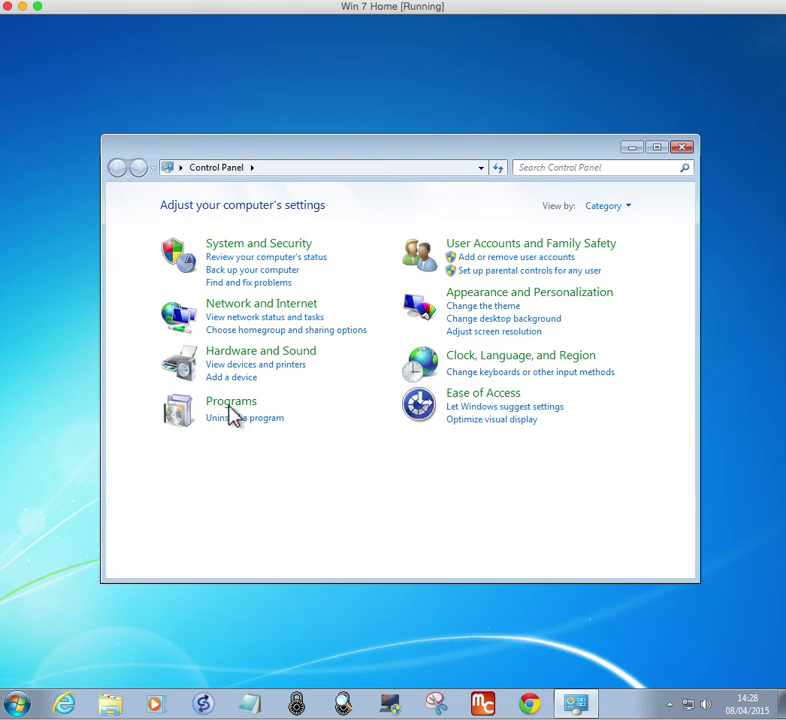
pyautogui.click(232, 405)
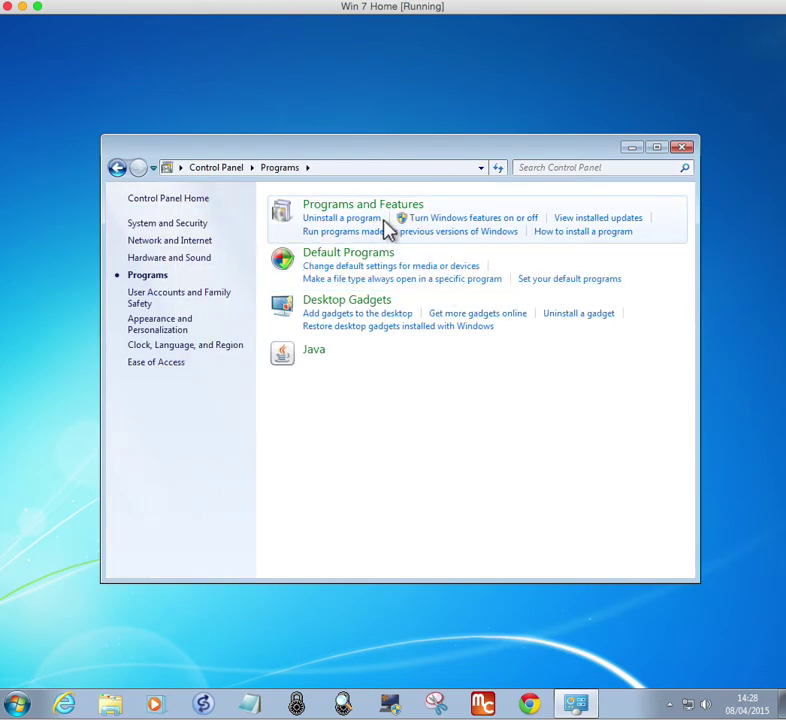
pyautogui.click(360, 218)
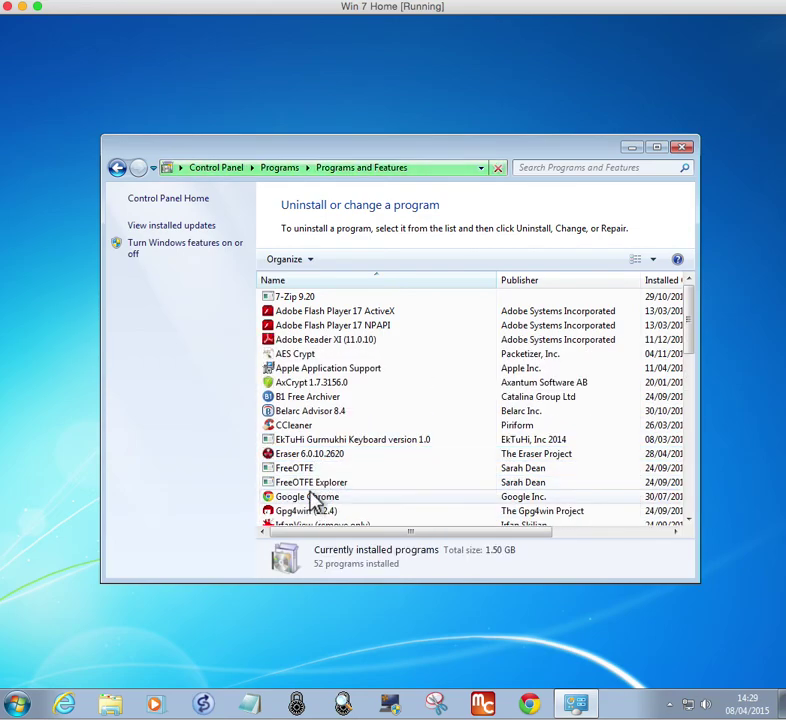
pyautogui.click(683, 148)
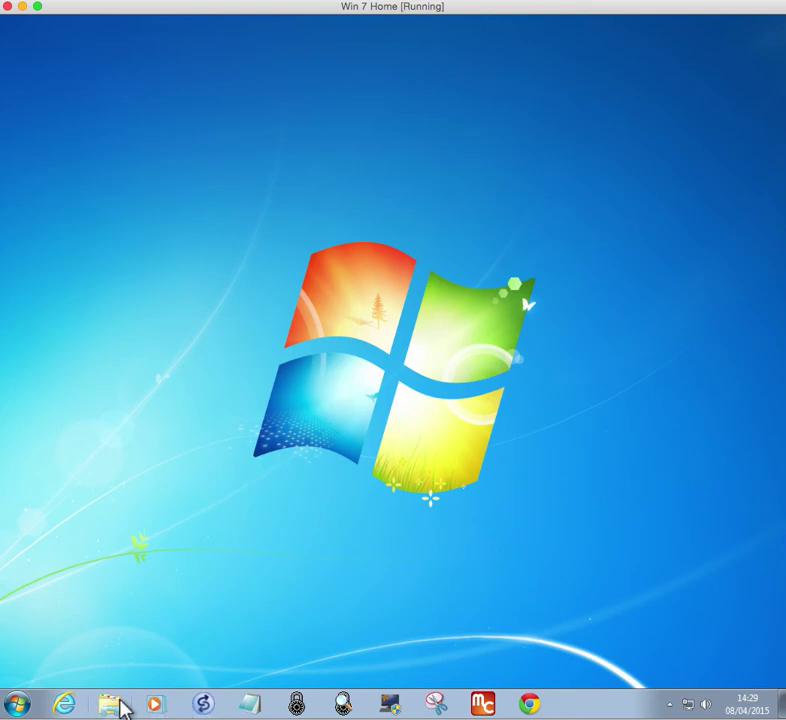
pyautogui.click(66, 706)
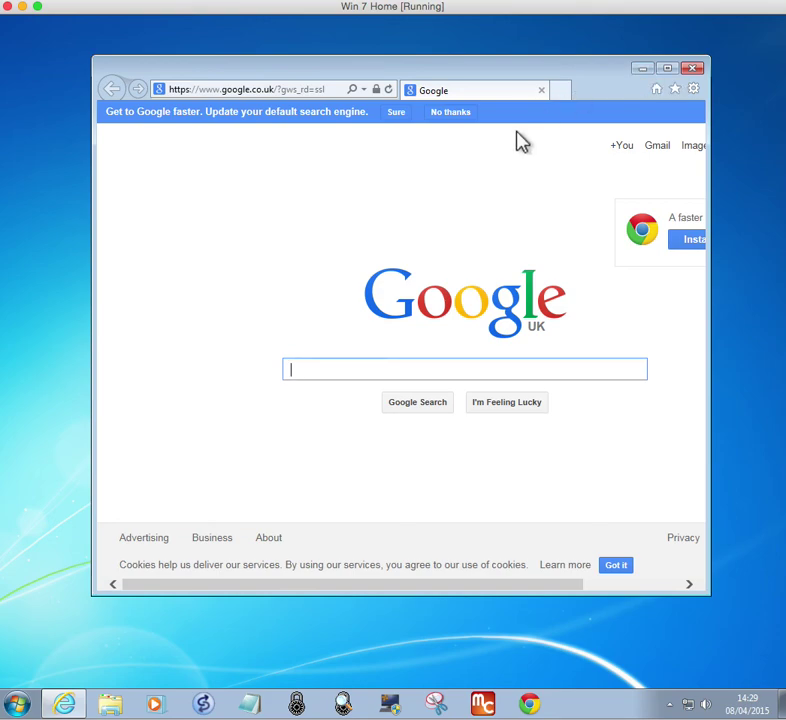
pyautogui.click(694, 68)
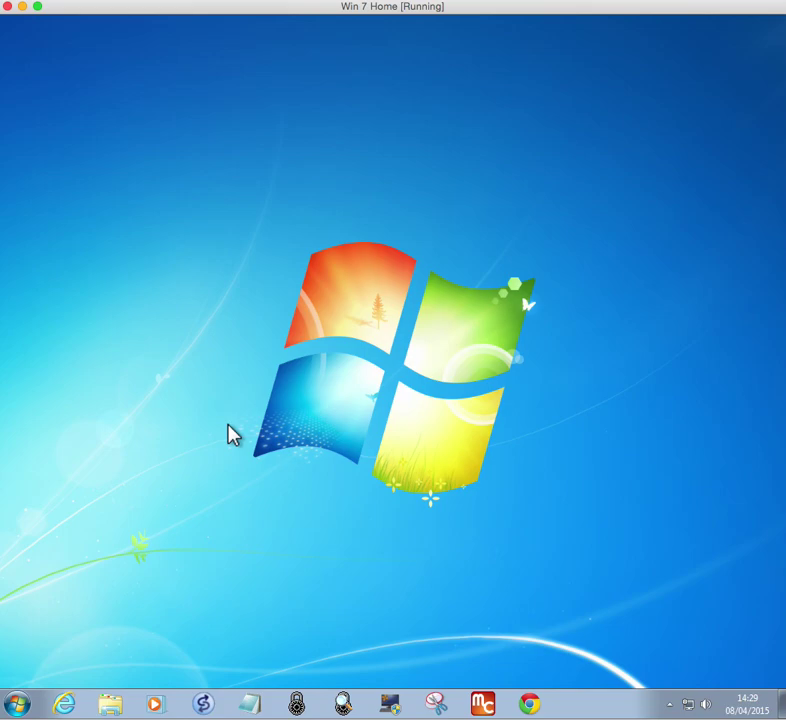